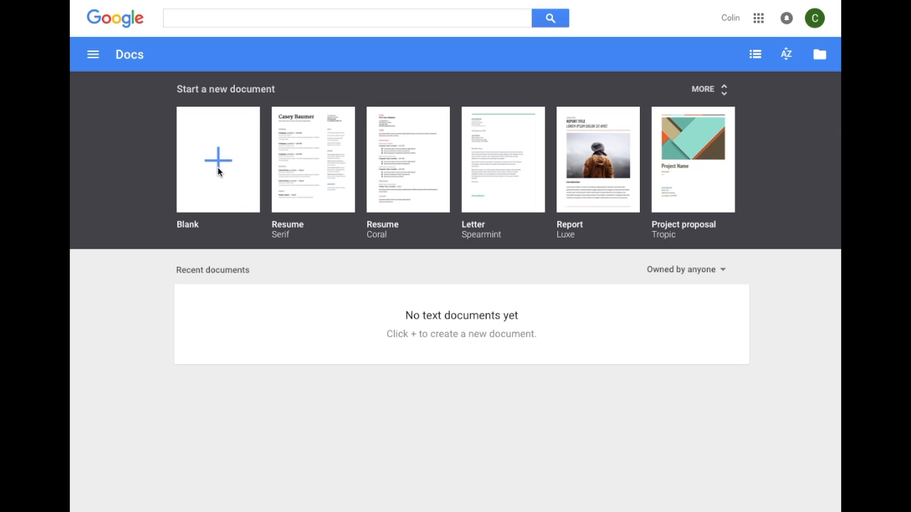
Create a blank document and set its font to Times New Roman, size 12
{"action": "left_click", "coordinate": [217, 164]}
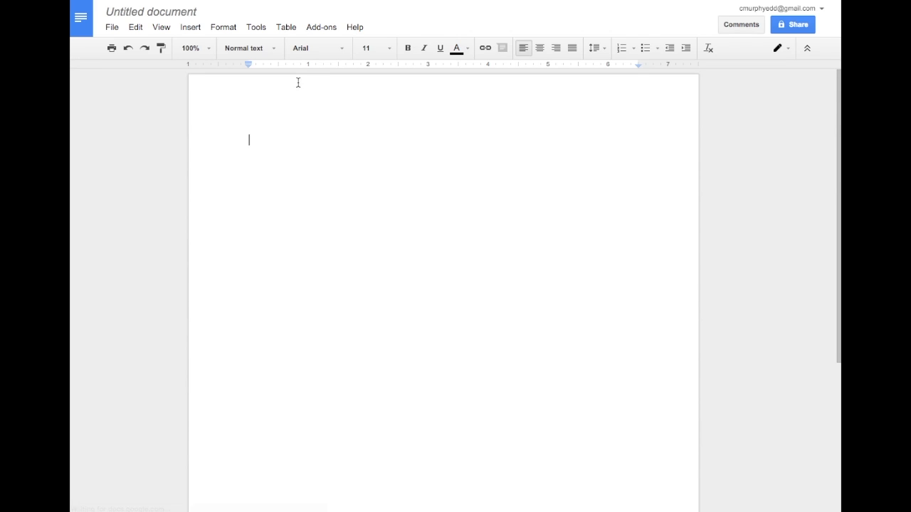
{"action": "left_click", "coordinate": [344, 46]}
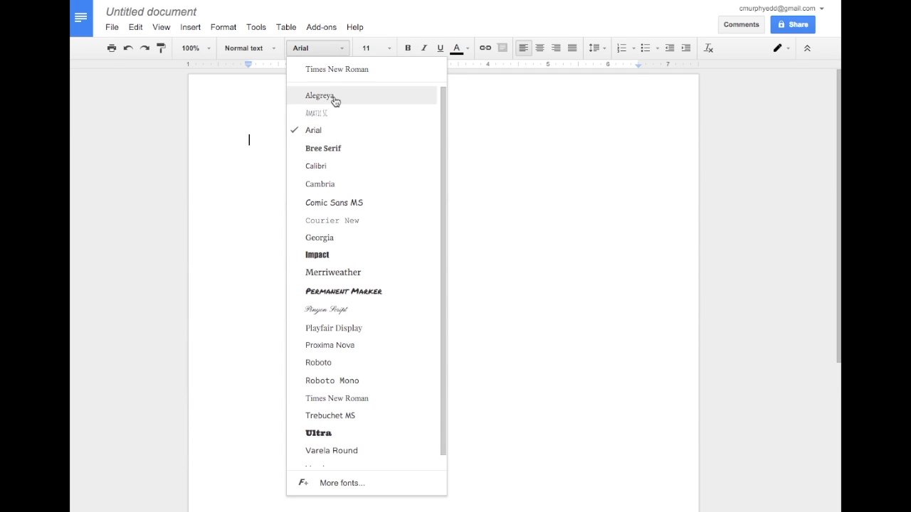
{"action": "left_click", "coordinate": [338, 400]}
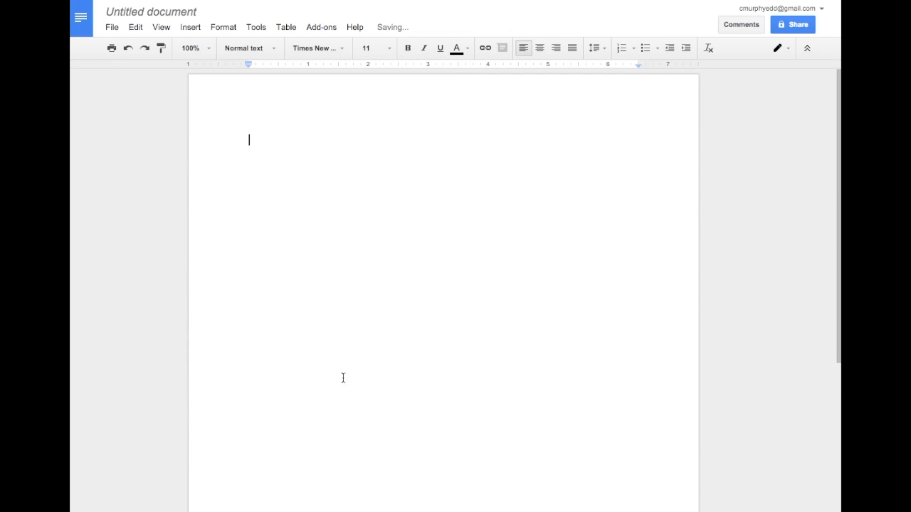
{"action": "left_click", "coordinate": [389, 48]}
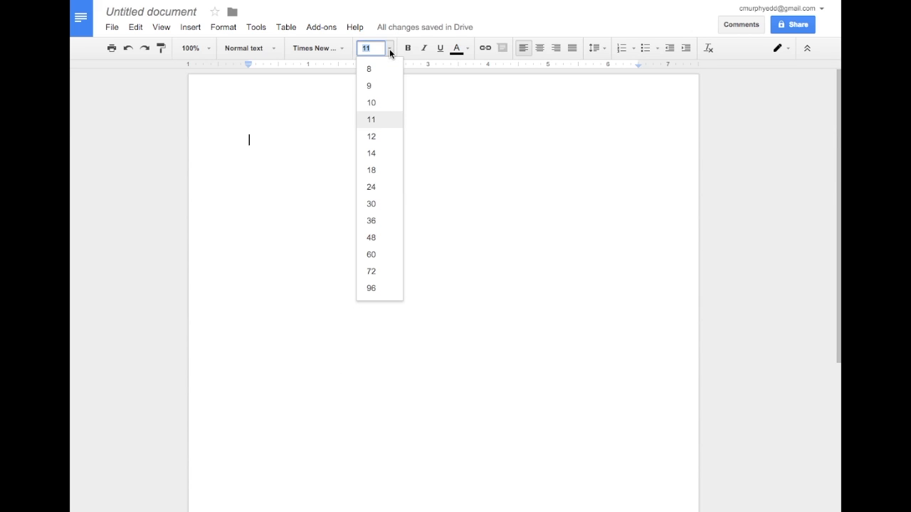
{"action": "left_click", "coordinate": [371, 136]}
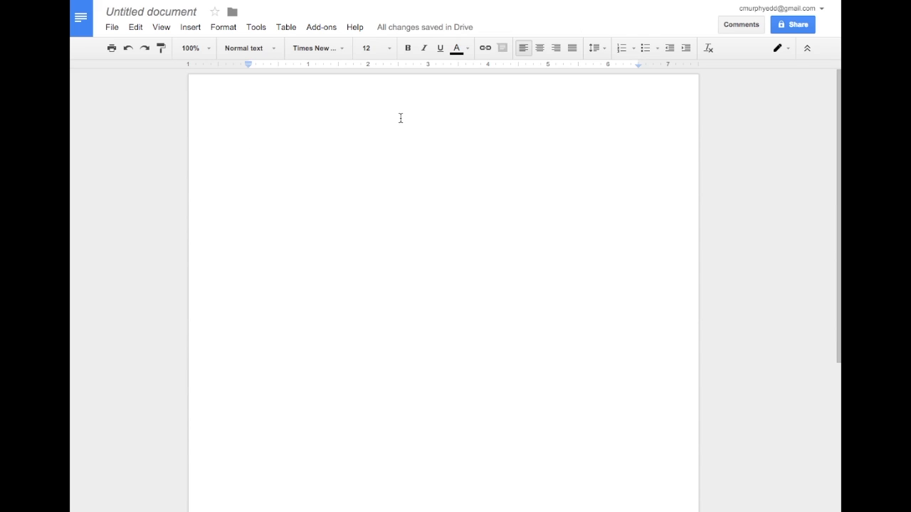
Set the line spacing to double and check the line and paragraph values in the custom spacing settings
{"action": "left_click", "coordinate": [605, 49]}
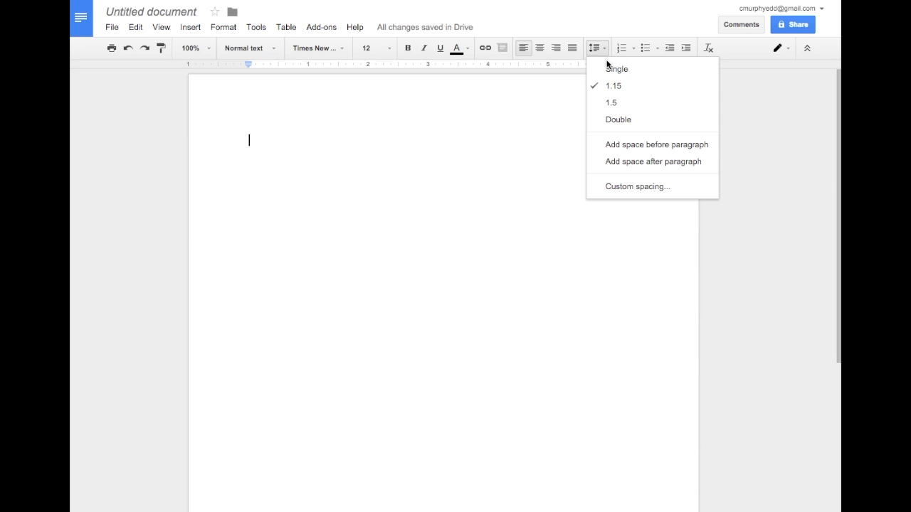
{"action": "left_click", "coordinate": [611, 123]}
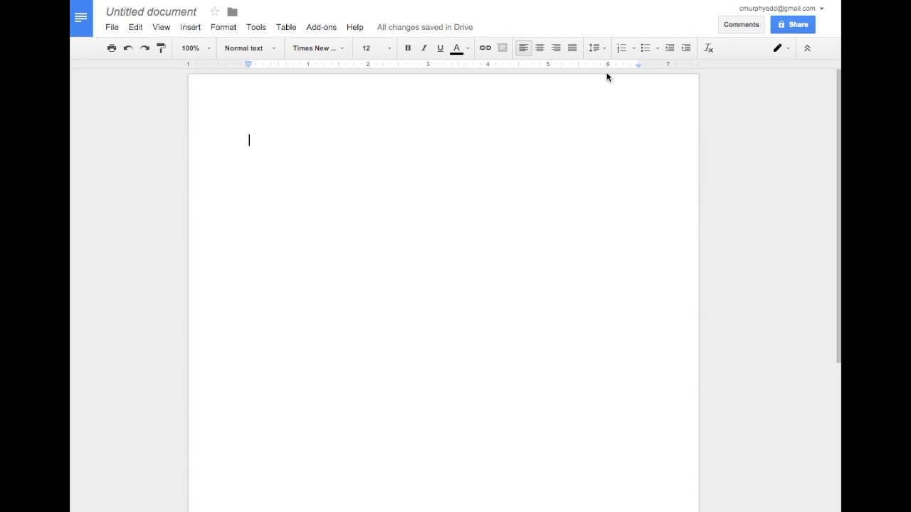
{"action": "left_click", "coordinate": [603, 48]}
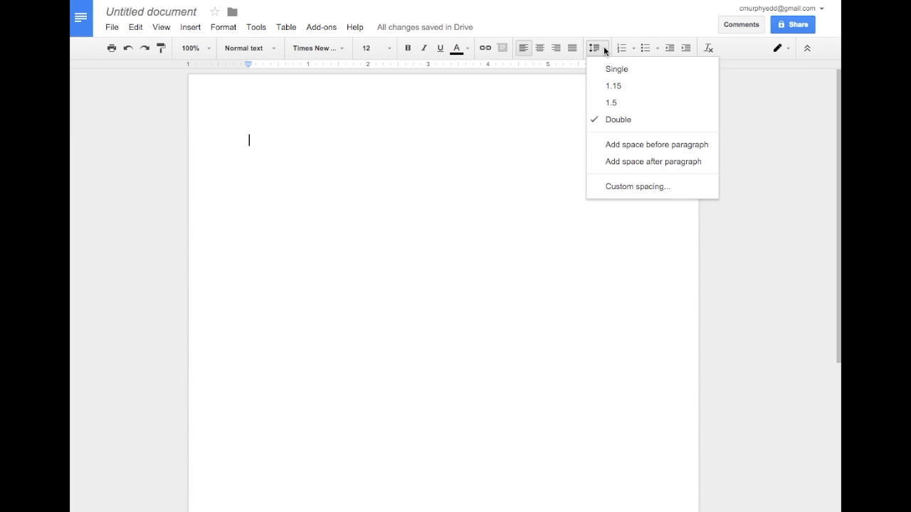
{"action": "left_click", "coordinate": [610, 188]}
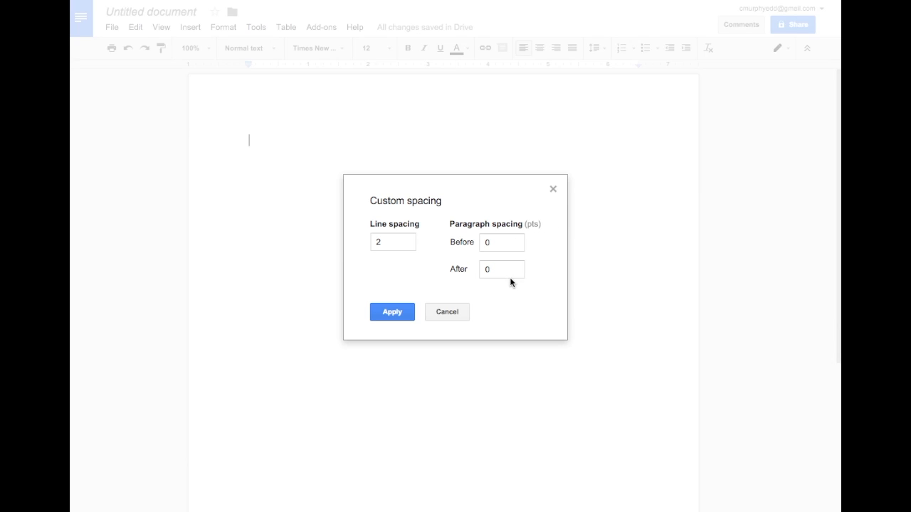
{"action": "left_click", "coordinate": [451, 313]}
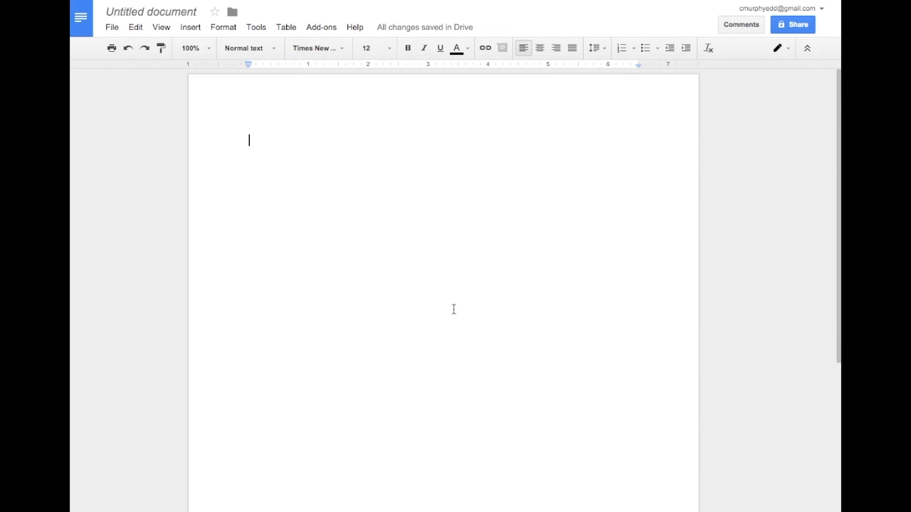
Below five blank lines, enter centred lines reading "This is the Title of Your Excellent Paper in APA Format", "Your Name" and "Your Institution"
{"action": "left_click", "coordinate": [539, 48]}
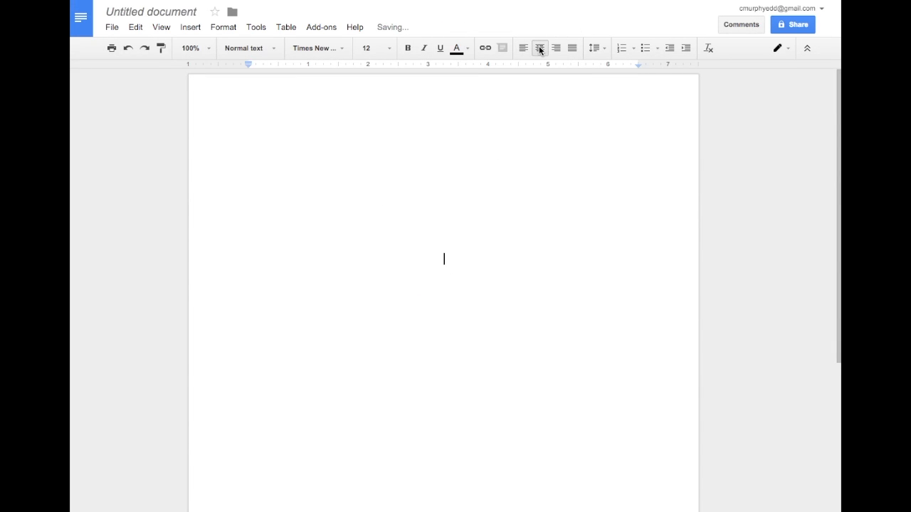
{"action": "type", "text": "This is the Title of Your Excellent"}
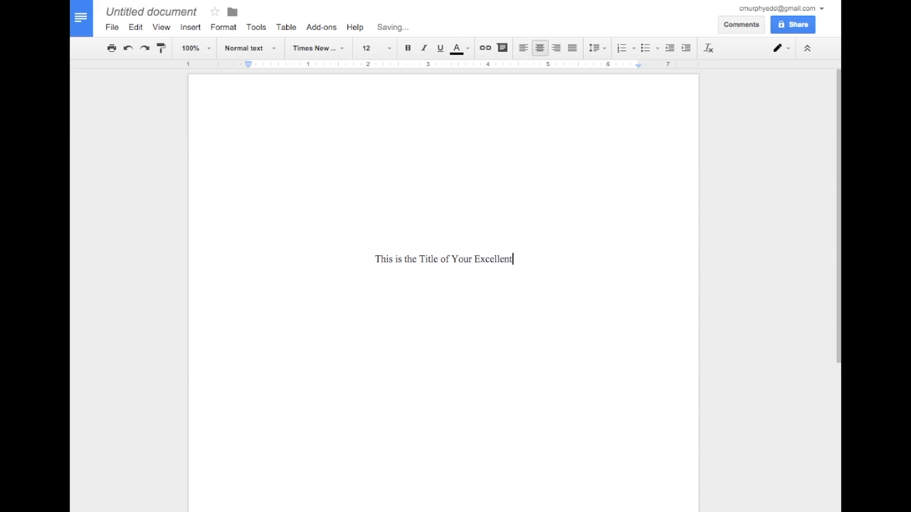
{"action": "type", "text": " Paper "}
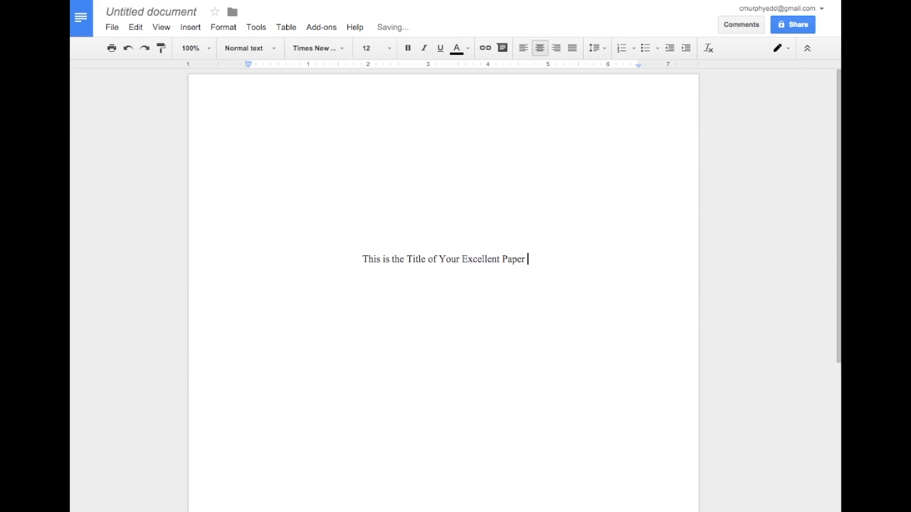
{"action": "type", "text": "in APA Format"}
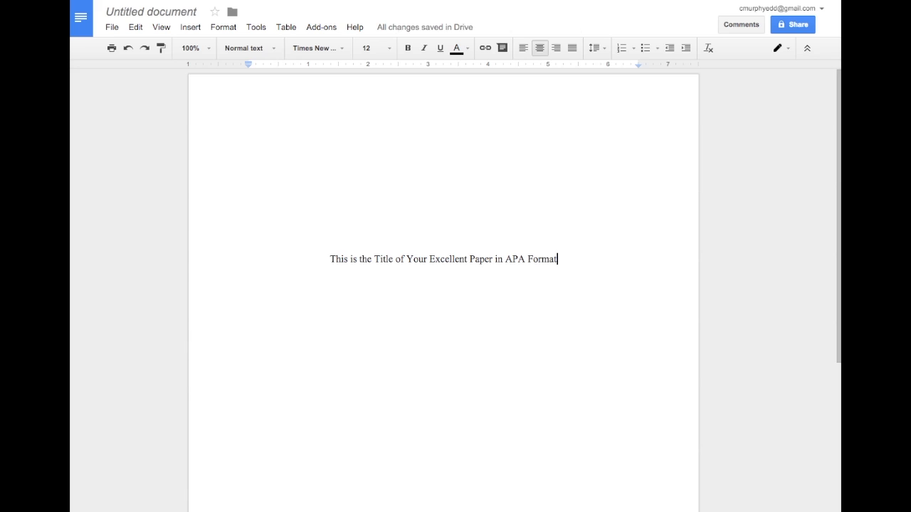
{"action": "key", "text": "Return"}
{"action": "type", "text": "Your Name"}
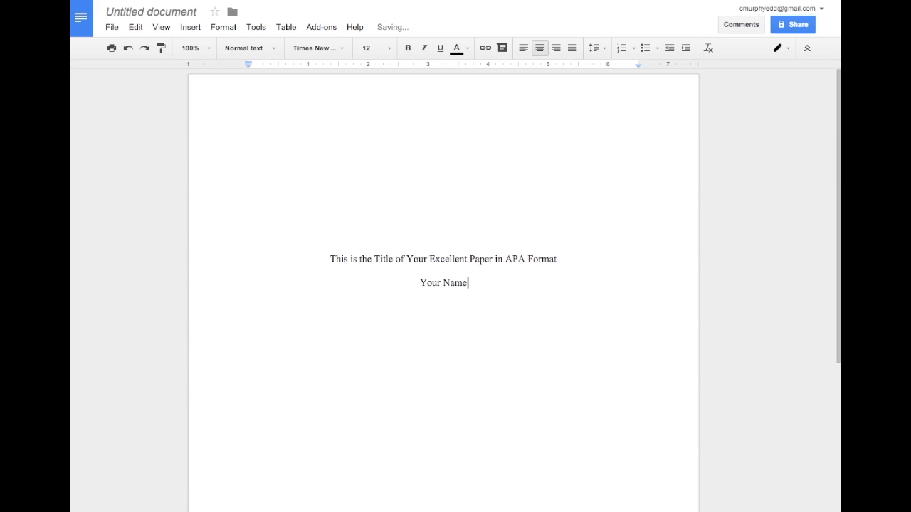
{"action": "key", "text": "Return"}
{"action": "type", "text": "Your Institution"}
Add a header to the title page and enable a different first page header/footer
{"action": "left_click", "coordinate": [286, 98]}
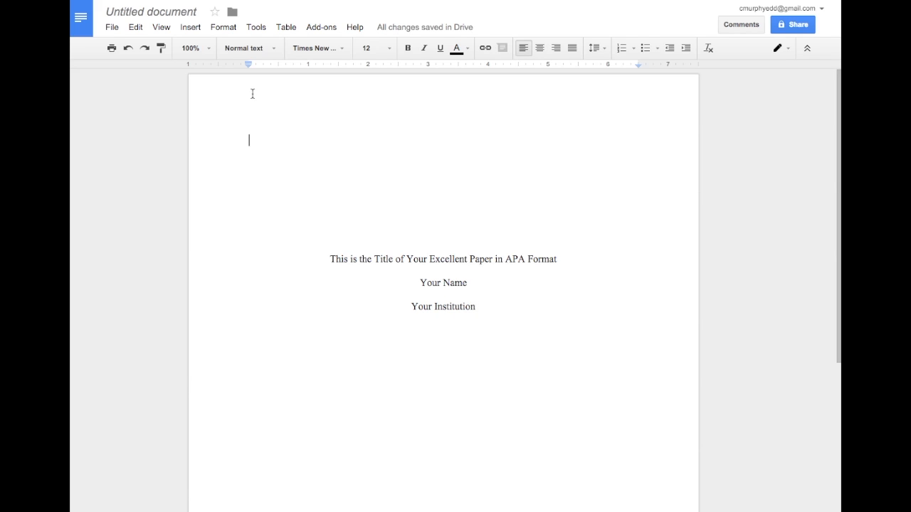
{"action": "left_click", "coordinate": [189, 27]}
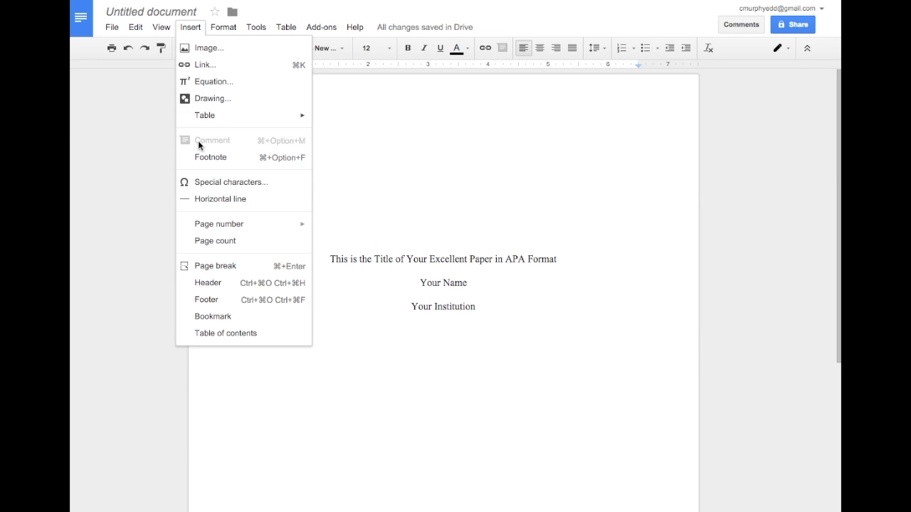
{"action": "left_click", "coordinate": [208, 282]}
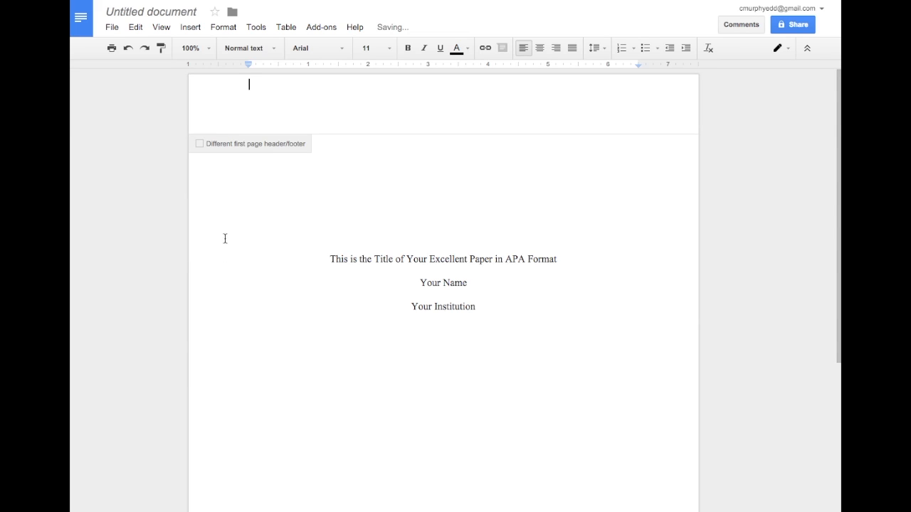
{"action": "left_click", "coordinate": [200, 144]}
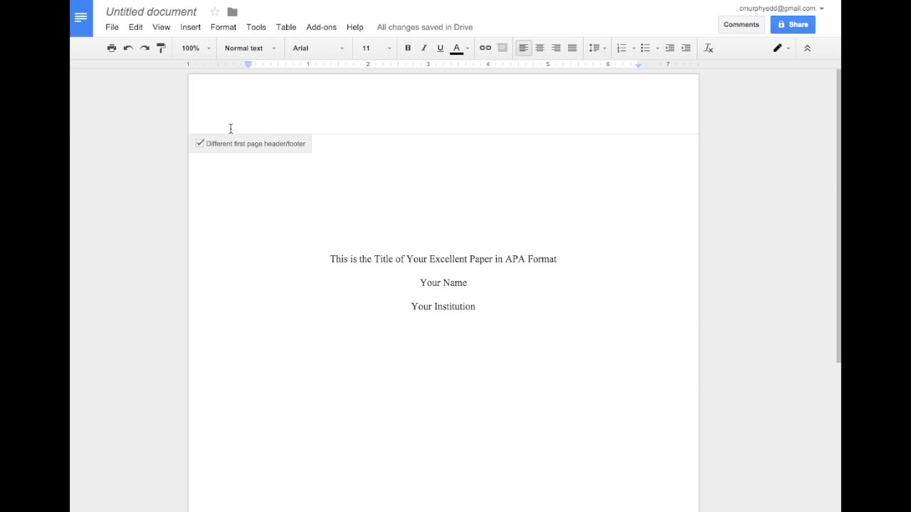
Insert a one-row, two-column table in the first-page header and narrow its right column to about 0.39 inches
{"action": "left_click", "coordinate": [190, 28]}
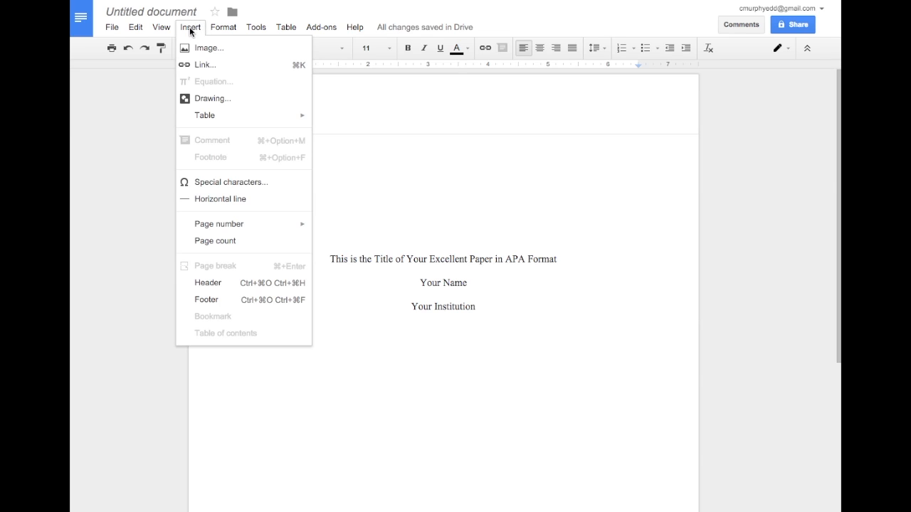
{"action": "mouse_move", "coordinate": [207, 118]}
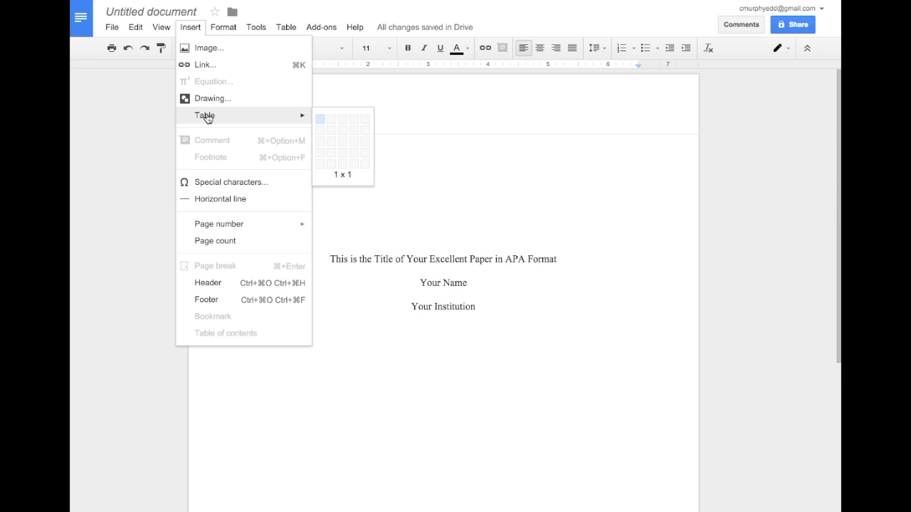
{"action": "left_click", "coordinate": [332, 119]}
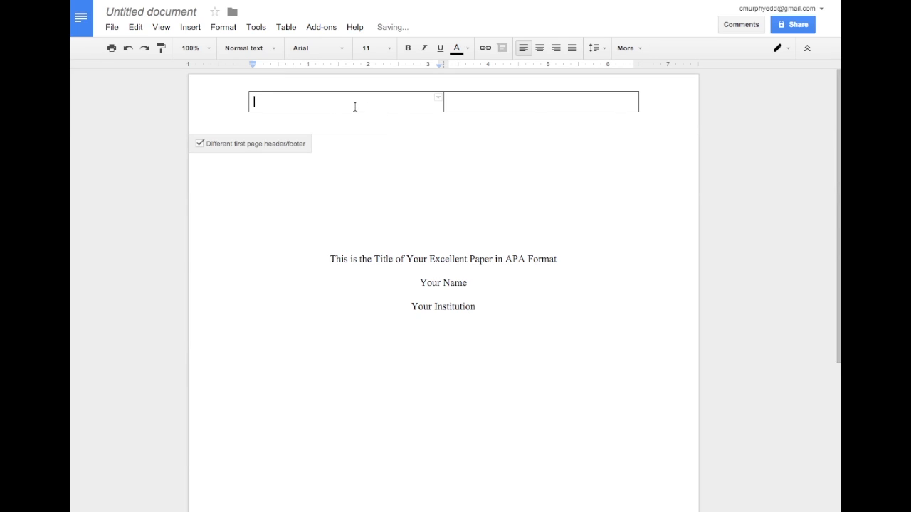
{"action": "left_click_drag", "start_coordinate": [443, 103], "coordinate": [615, 103]}
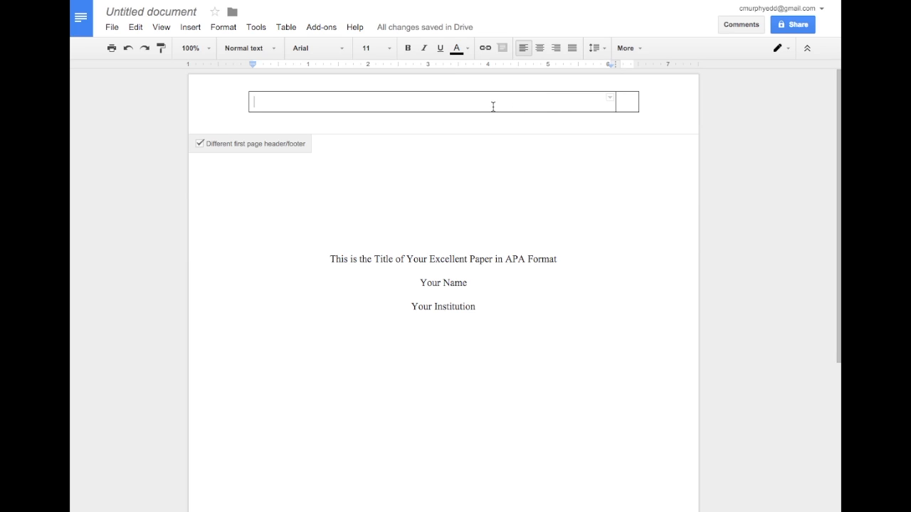
Enter "Running head: THIS IS THE TITLE OF YOUR EXCELLENT PAPER IN APA FORMAT" in the header table's left cell
{"action": "type", "text": "Runn"}
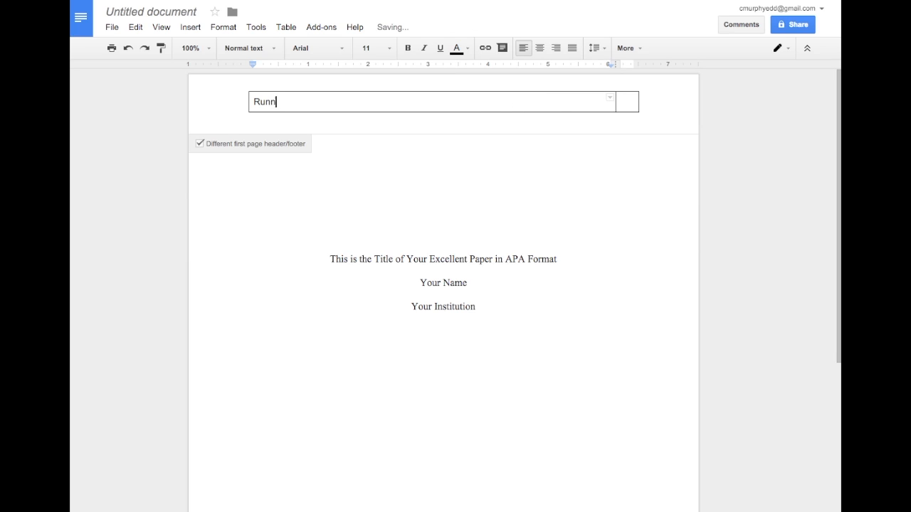
{"action": "type", "text": "ing head: THIS IS THE TITLE OF YOUR EXCELLENT PAPER IN"}
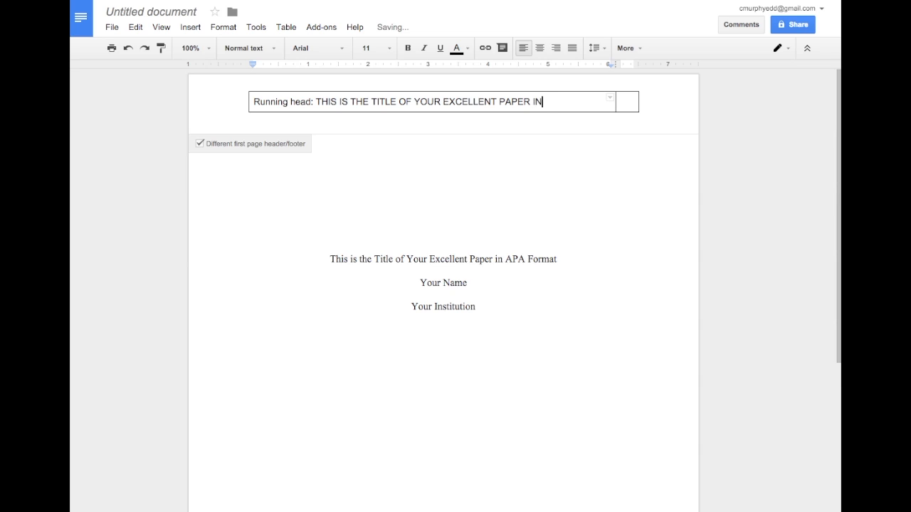
{"action": "type", "text": " APA FORMAT"}
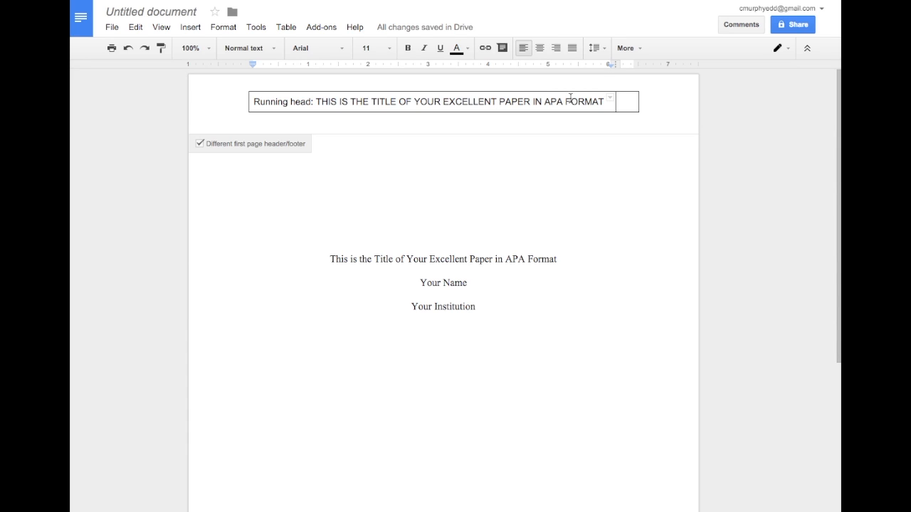
Right-align the header table's narrow right cell and insert a page number there, using the top-of-page style that numbers from the first page
{"action": "left_click", "coordinate": [631, 103]}
{"action": "left_click", "coordinate": [557, 49]}
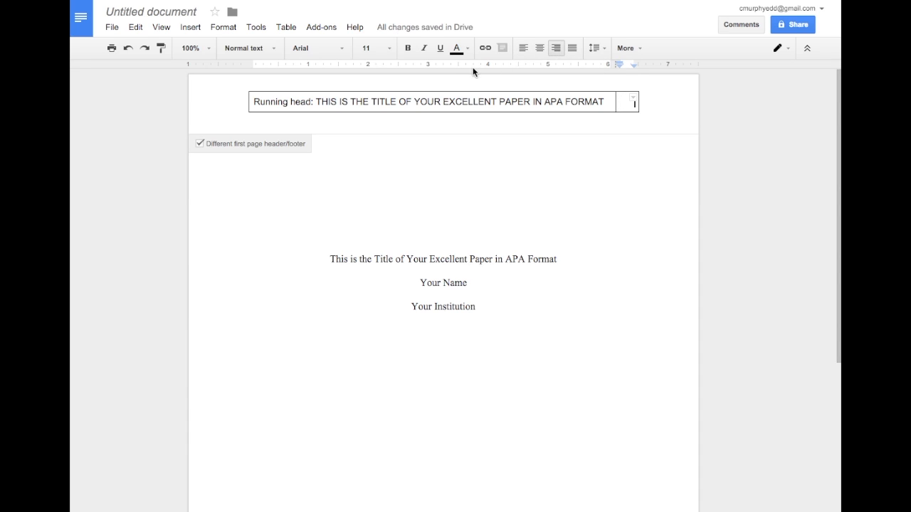
{"action": "left_click", "coordinate": [192, 27]}
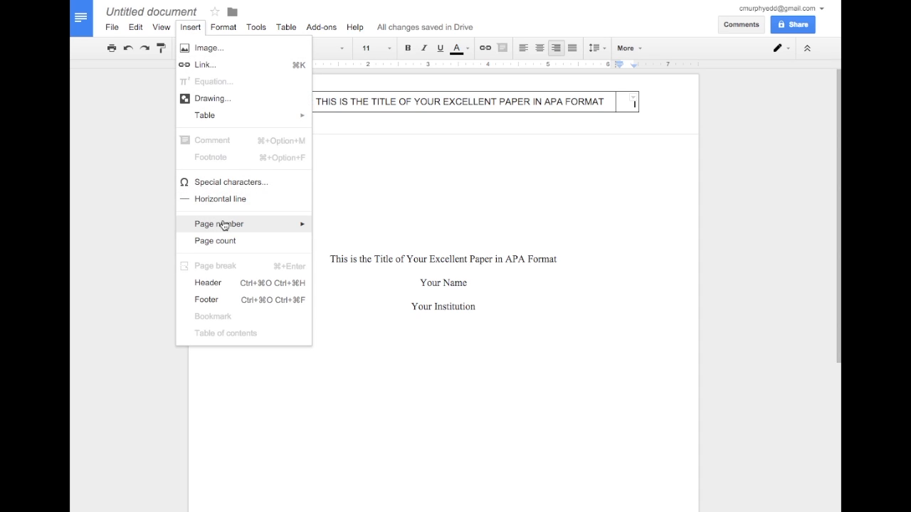
{"action": "mouse_move", "coordinate": [285, 226]}
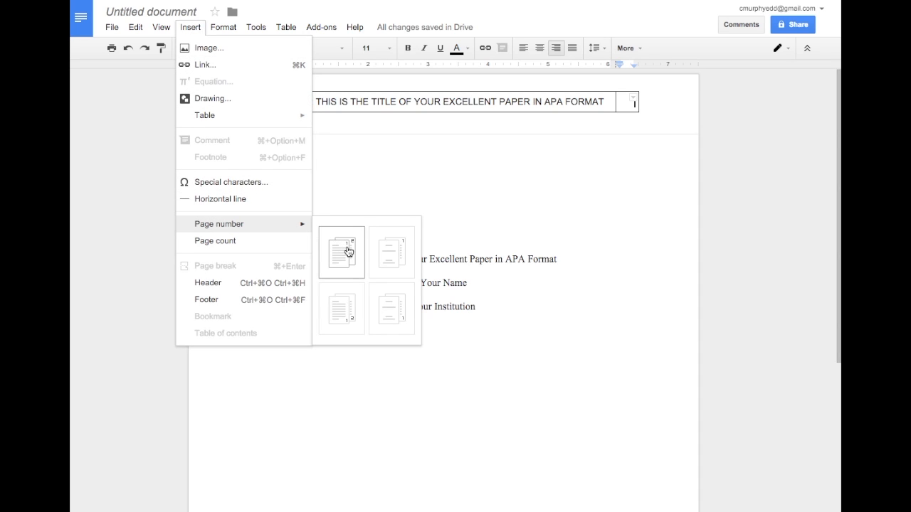
{"action": "left_click", "coordinate": [348, 251]}
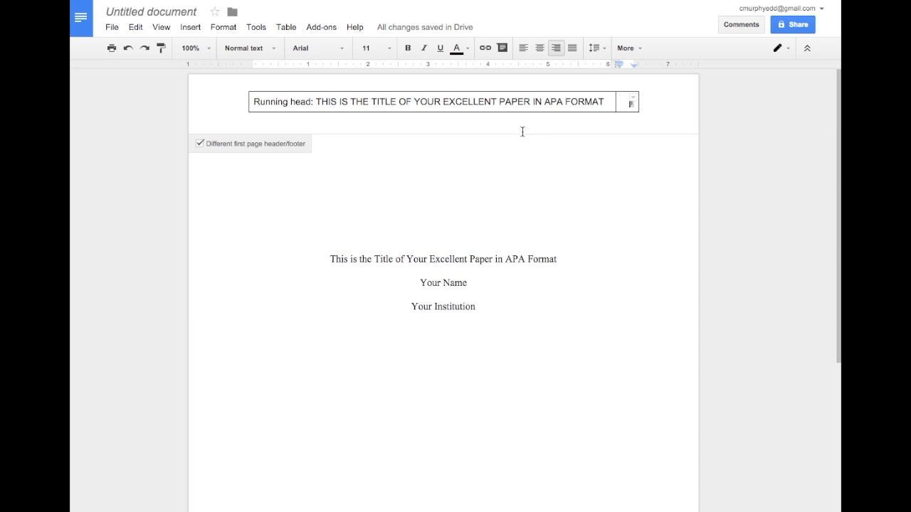
Change the header table's border colour to white in the table properties
{"action": "left_click", "coordinate": [287, 27]}
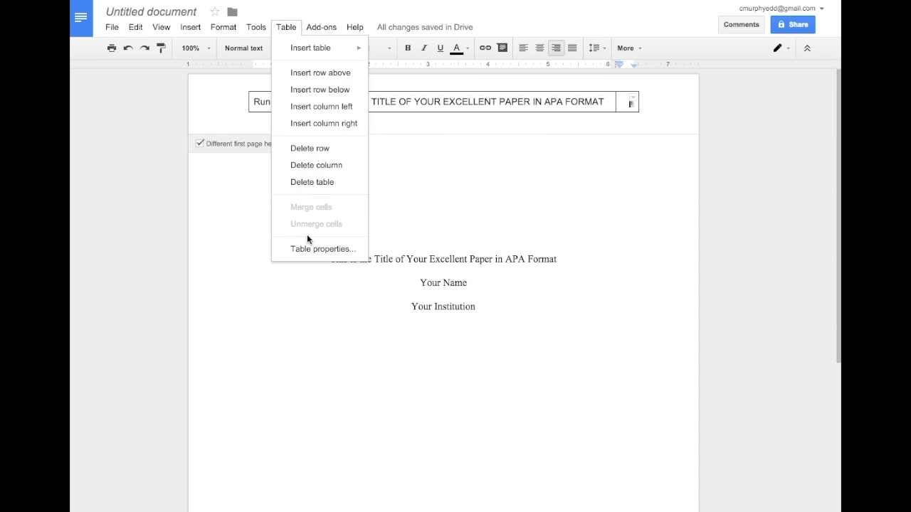
{"action": "left_click", "coordinate": [310, 253]}
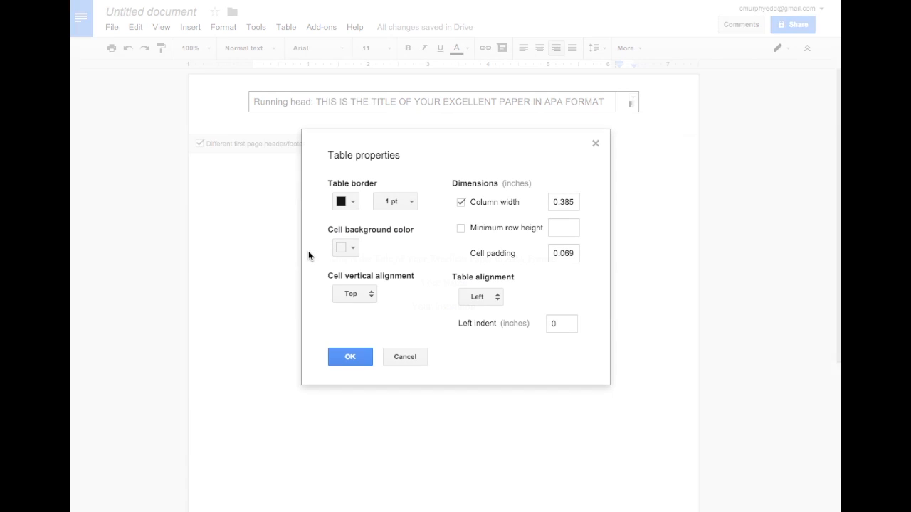
{"action": "left_click", "coordinate": [353, 202]}
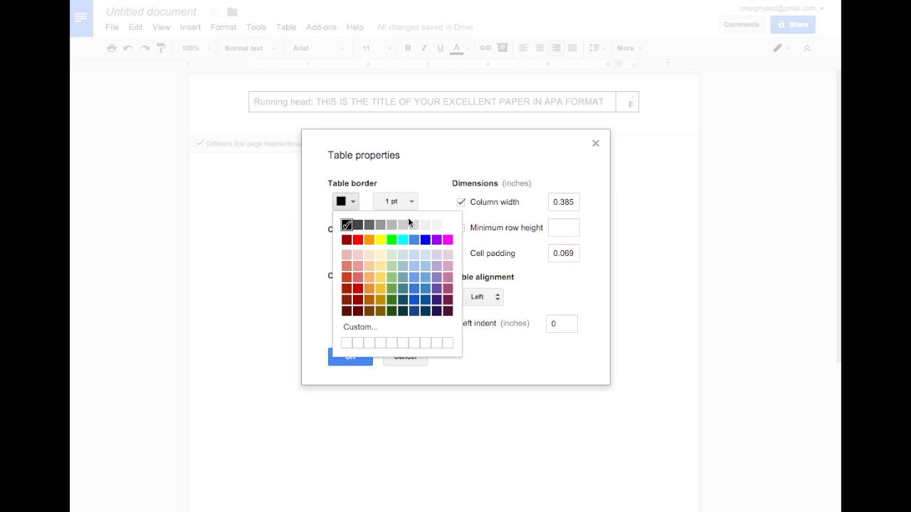
{"action": "left_click", "coordinate": [447, 224]}
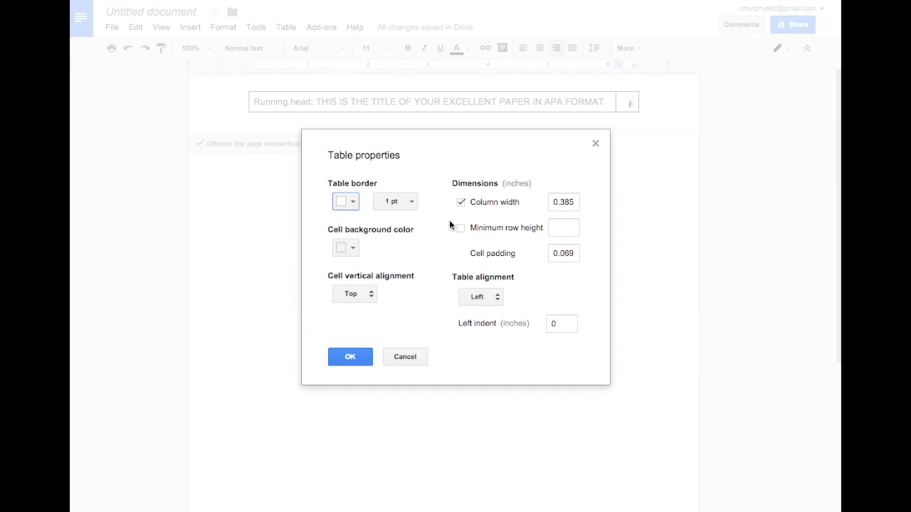
{"action": "left_click", "coordinate": [352, 356]}
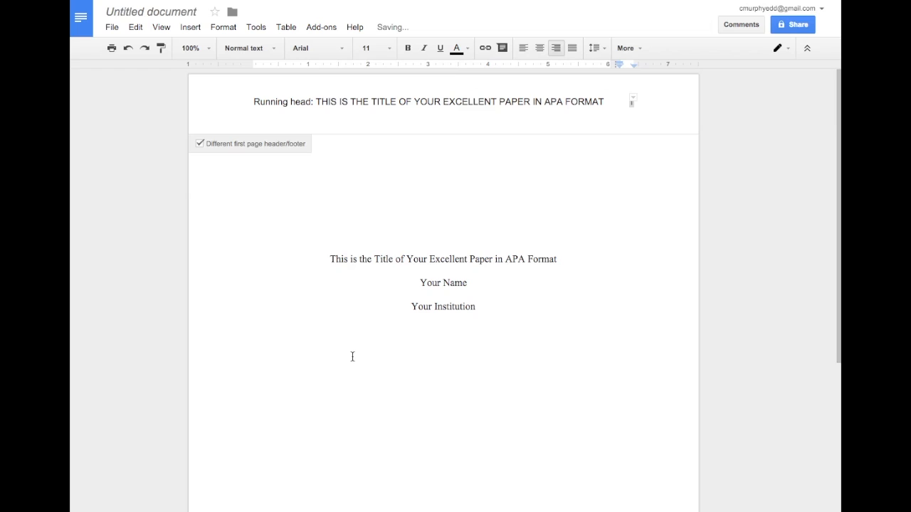
Insert a page break below the institution line to end the title page
{"action": "left_click", "coordinate": [351, 356]}
{"action": "left_click", "coordinate": [188, 27]}
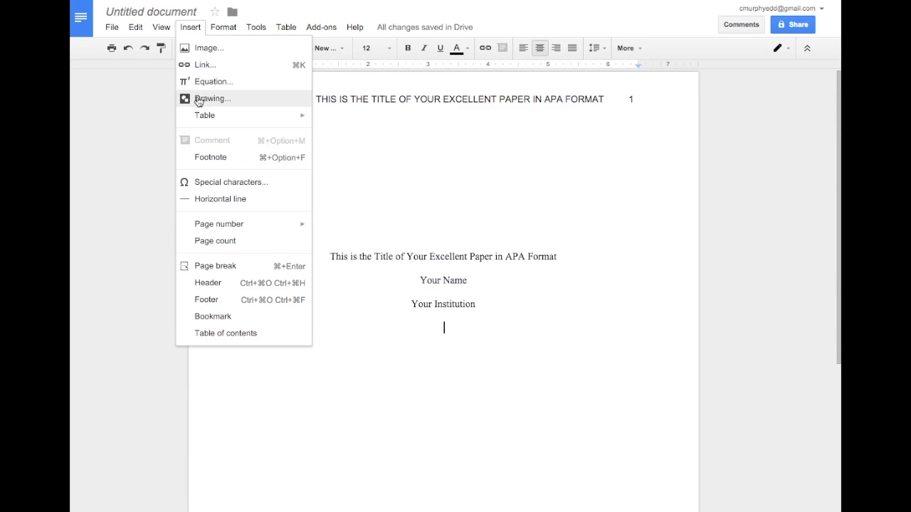
{"action": "left_click", "coordinate": [210, 266]}
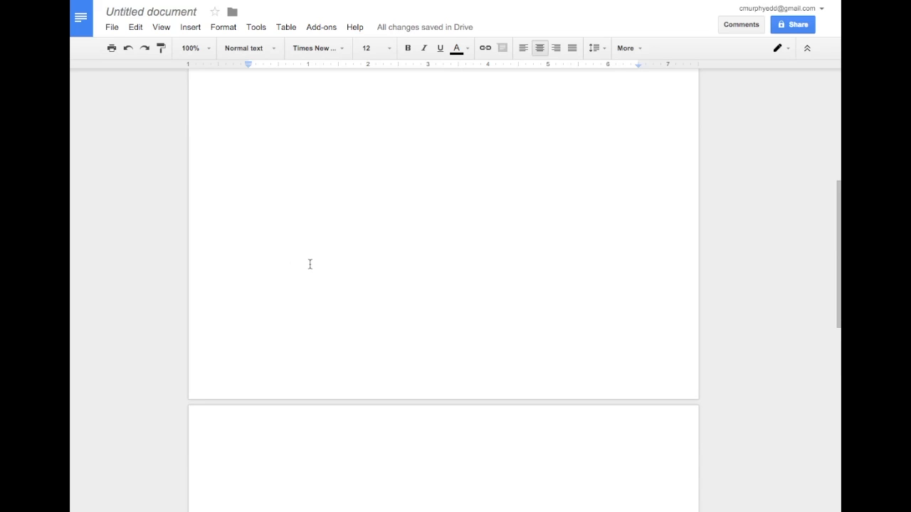
Copy the paper title from the title page and paste it on the first line of page 2
{"action": "scroll", "coordinate": [310, 264], "scroll_direction": "up", "scroll_amount": 5}
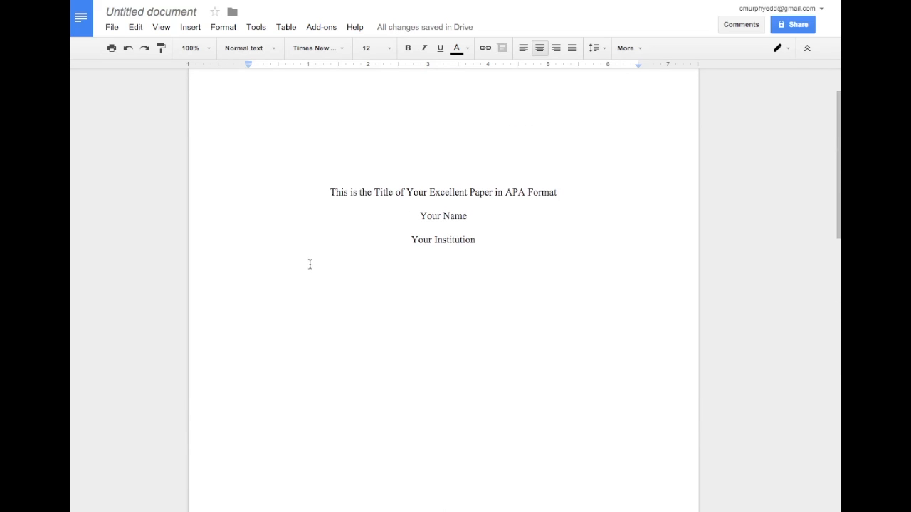
{"action": "left_click_drag", "start_coordinate": [564, 191], "coordinate": [321, 192]}
{"action": "right_click", "coordinate": [361, 197]}
{"action": "left_click", "coordinate": [389, 226]}
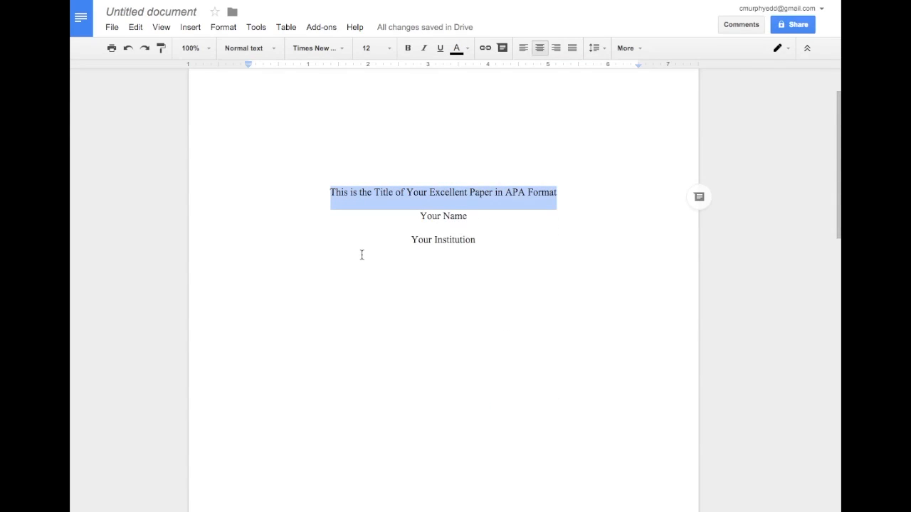
{"action": "scroll", "coordinate": [362, 254], "scroll_direction": "down", "scroll_amount": 5}
{"action": "scroll", "coordinate": [361, 254], "scroll_direction": "down", "scroll_amount": 3}
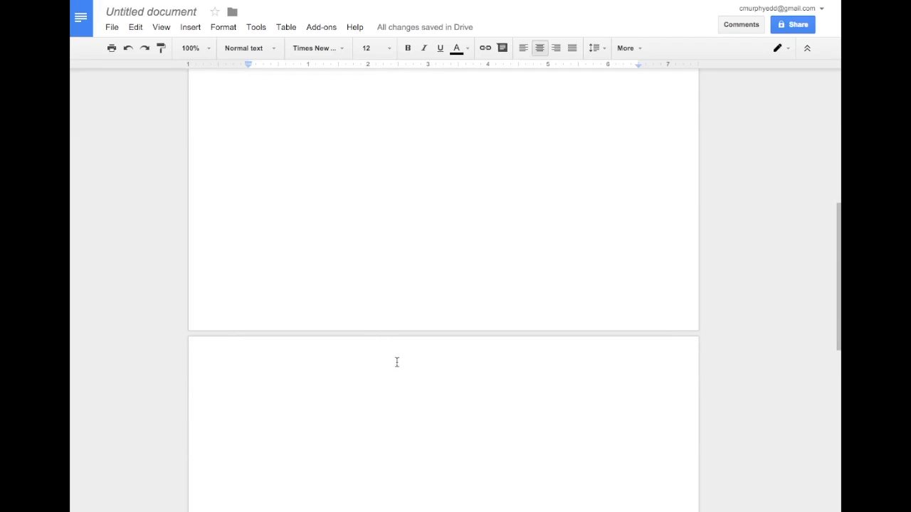
{"action": "left_click", "coordinate": [427, 402]}
{"action": "right_click", "coordinate": [445, 402]}
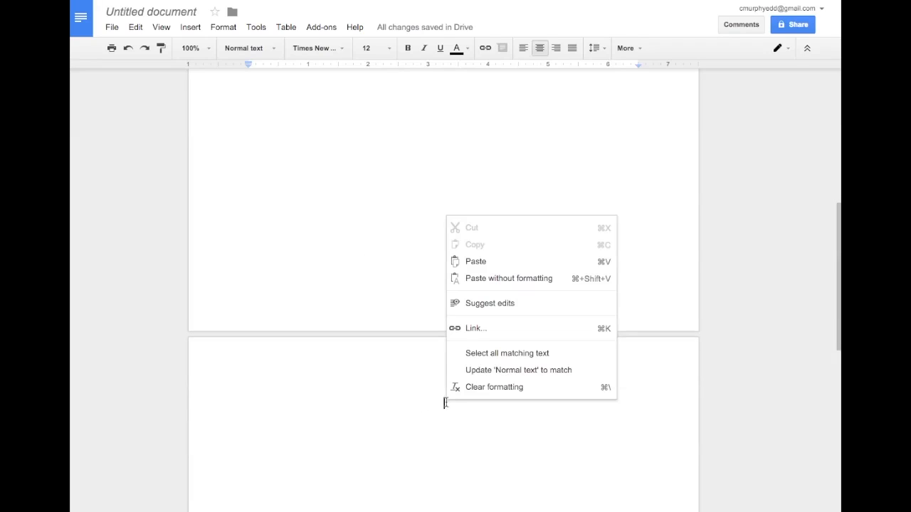
{"action": "left_click", "coordinate": [483, 261]}
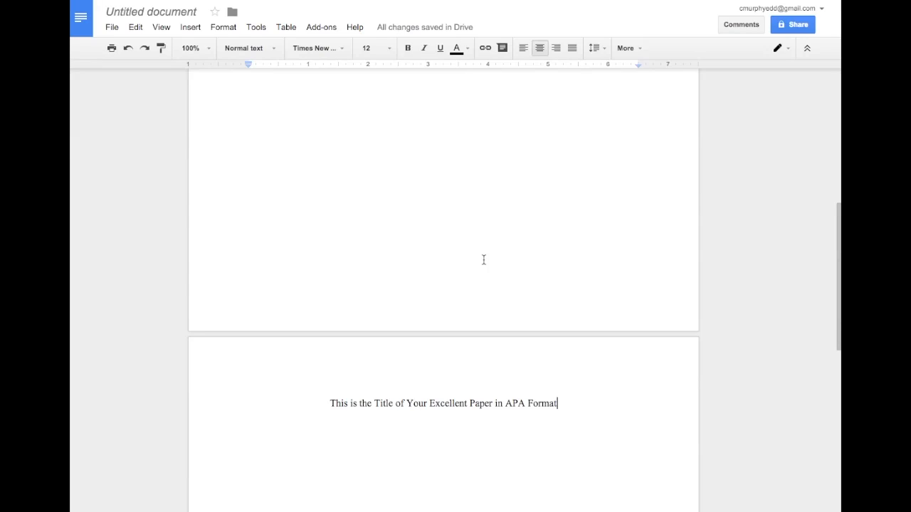
Copy the entire first-page header into the page 2 header and remove the extra blank line beneath it
{"action": "scroll", "coordinate": [483, 260], "scroll_direction": "up", "scroll_amount": 7}
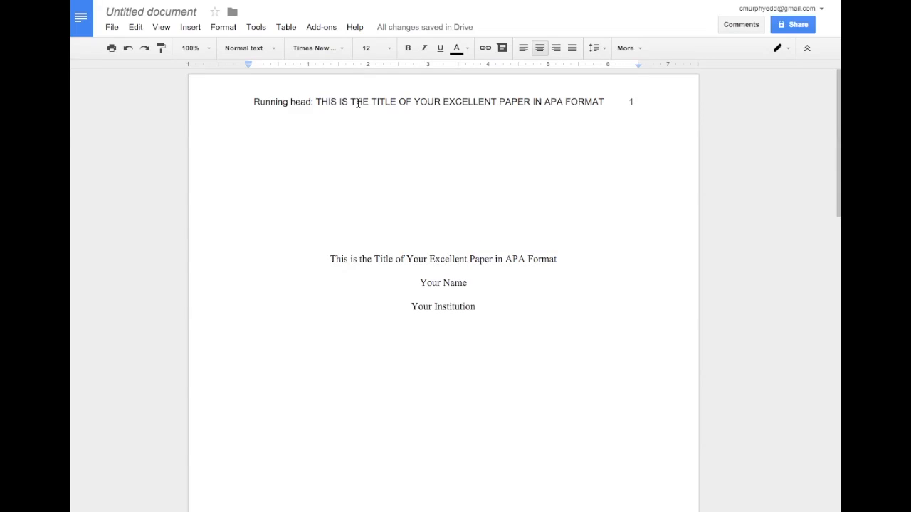
{"action": "left_click", "coordinate": [358, 103]}
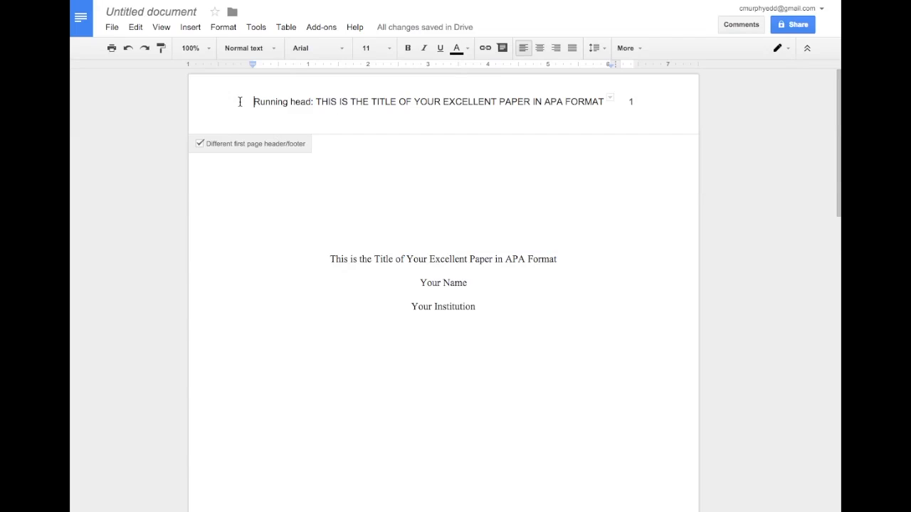
{"action": "key", "text": "ctrl+a"}
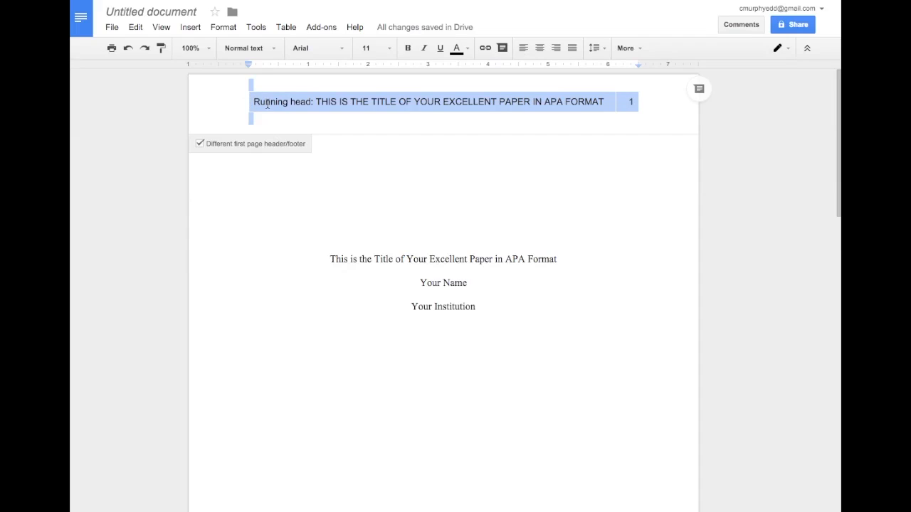
{"action": "right_click", "coordinate": [267, 103]}
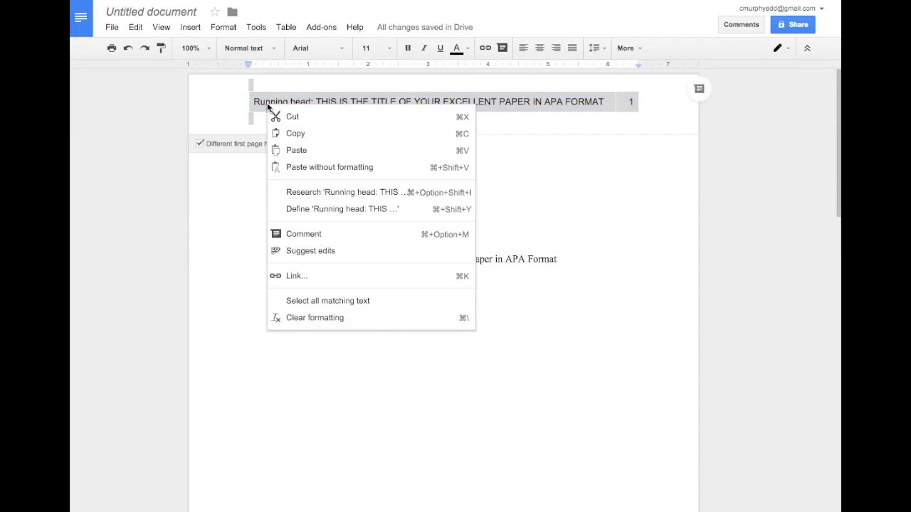
{"action": "left_click", "coordinate": [290, 134]}
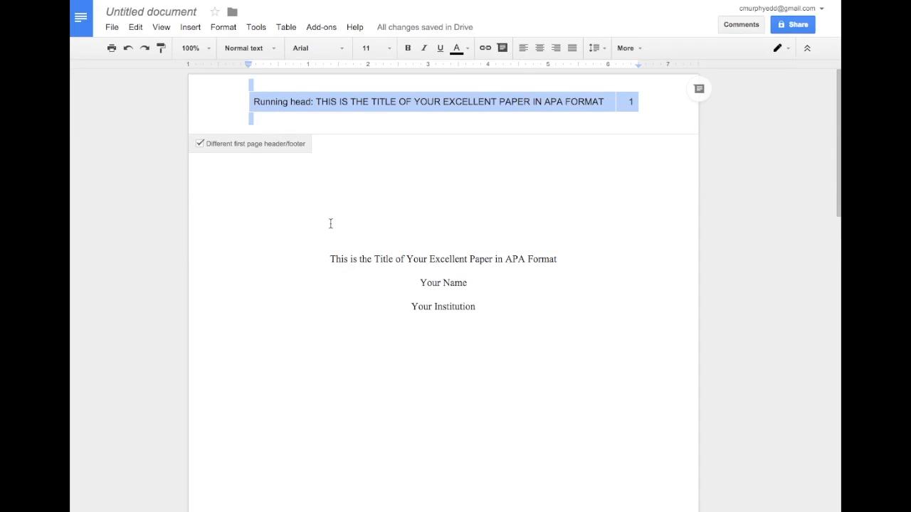
{"action": "scroll", "coordinate": [330, 223], "scroll_direction": "down", "scroll_amount": 8}
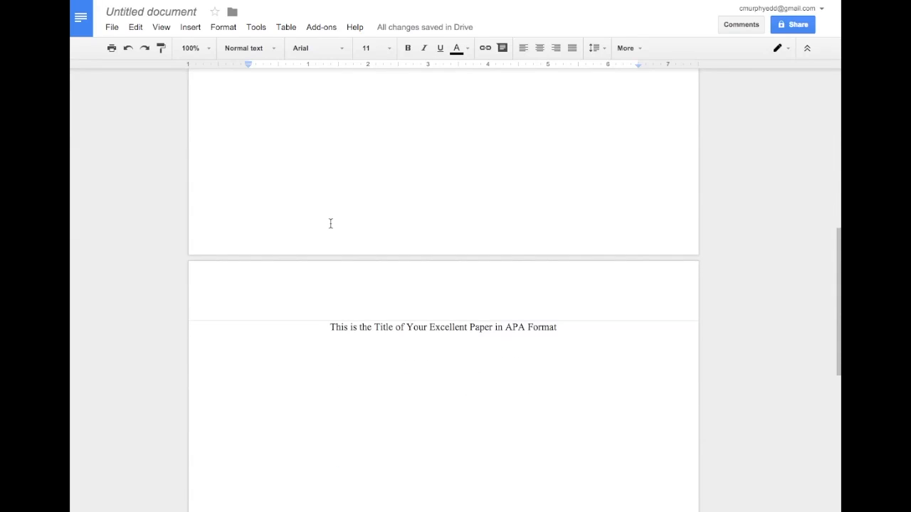
{"action": "left_click", "coordinate": [394, 288]}
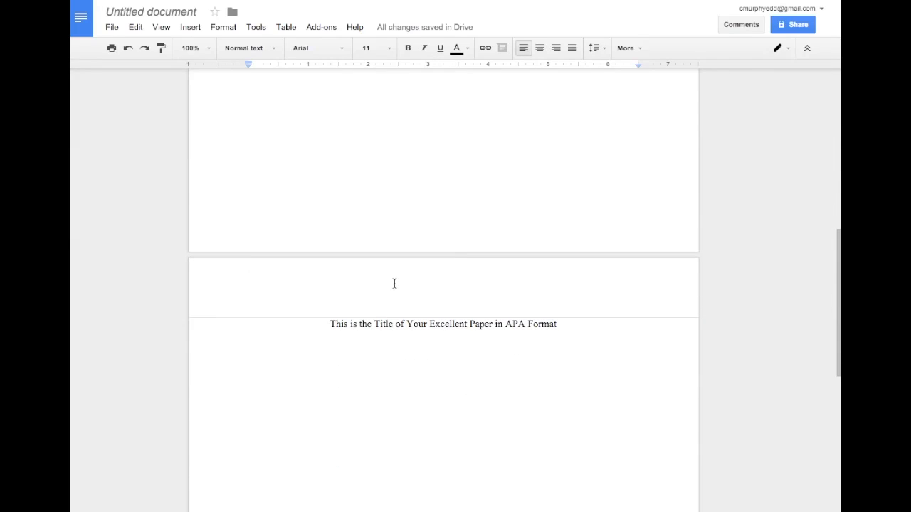
{"action": "right_click", "coordinate": [395, 279]}
{"action": "left_click", "coordinate": [425, 326]}
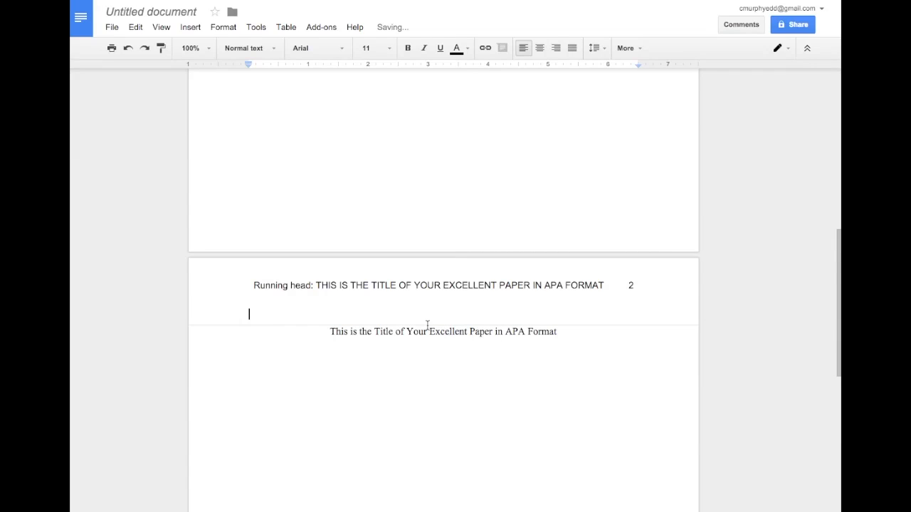
{"action": "key", "text": "BackSpace"}
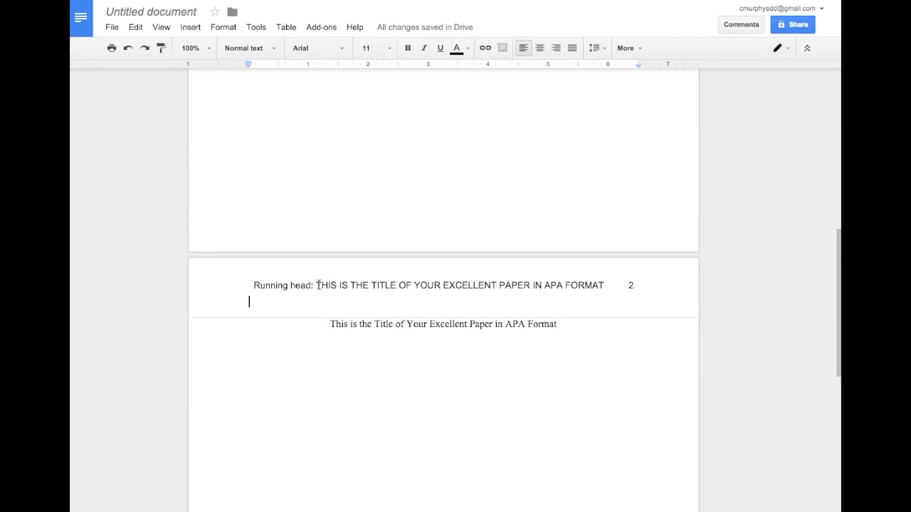
Delete "Running head: " from the page 2 header and return to the body text
{"action": "left_click_drag", "start_coordinate": [317, 285], "coordinate": [254, 287]}
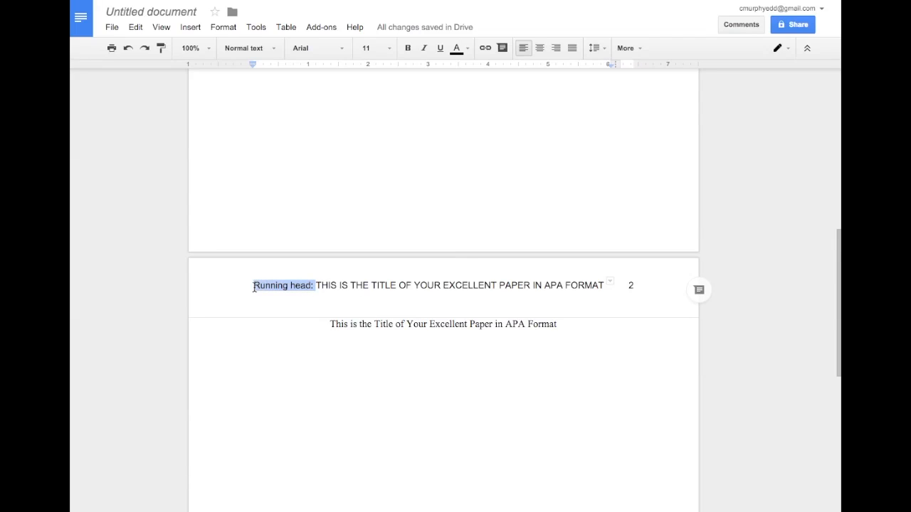
{"action": "key", "text": "BackSpace"}
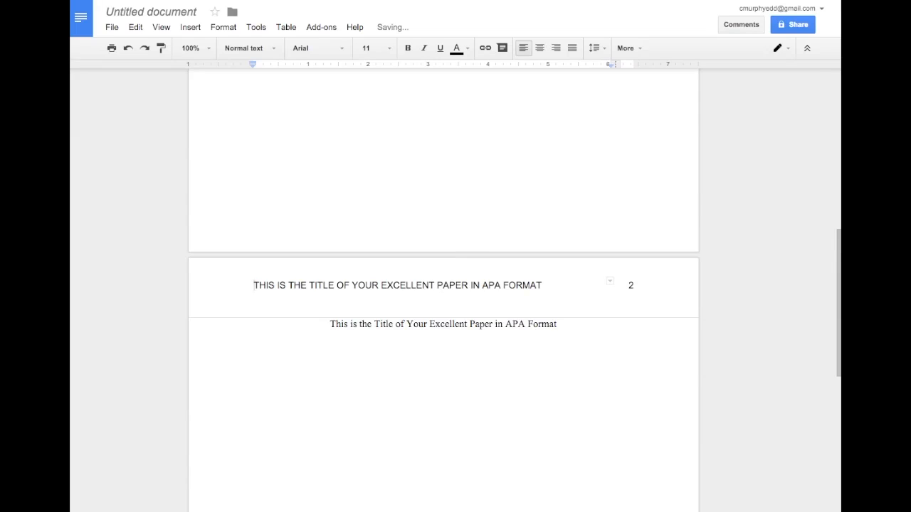
{"action": "left_click", "coordinate": [354, 366]}
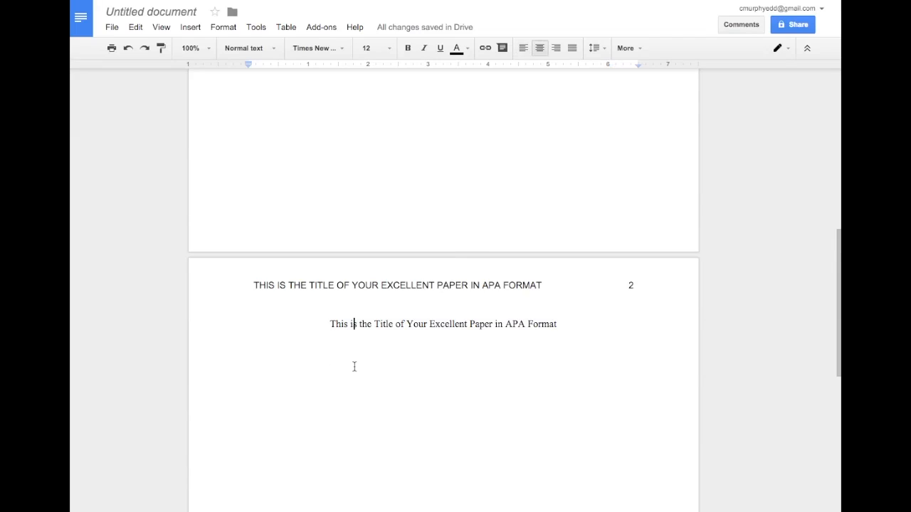
Add a left-aligned, tab-indented paragraph under the page 2 title, beginning "Now you begin writing your excellent paper" and ending "without extra lines."
{"action": "left_click", "coordinate": [480, 349]}
{"action": "left_click", "coordinate": [527, 50]}
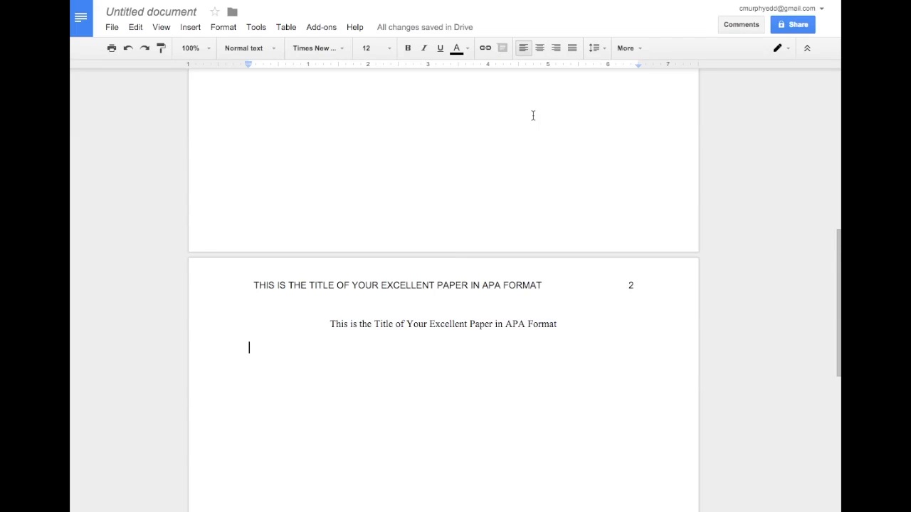
{"action": "key", "text": "Tab"}
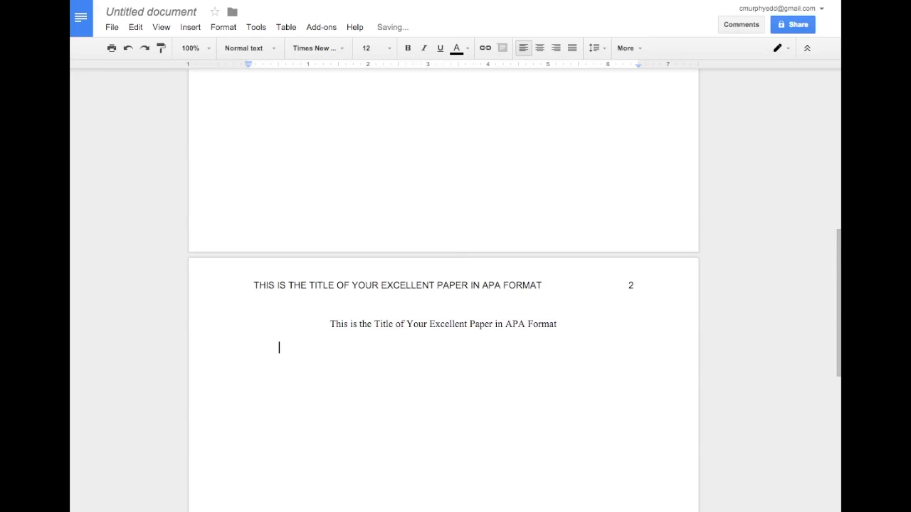
{"action": "key", "text": "ctrl+v"}
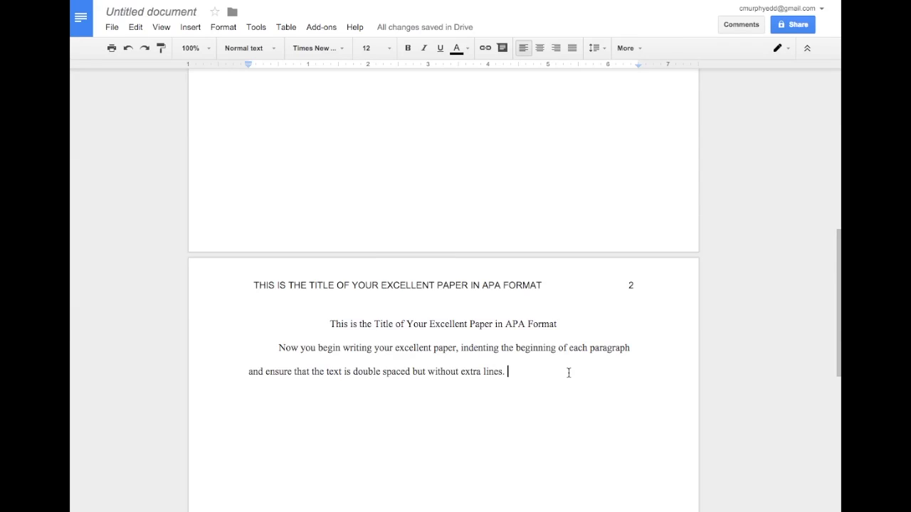
Add a second paragraph with a 0.5-inch first-line indent, starting "Now every paragraph will begin" and ending "it is time to create the References page."
{"action": "key", "text": "Return"}
{"action": "left_click_drag", "start_coordinate": [248, 66], "coordinate": [278, 66]}
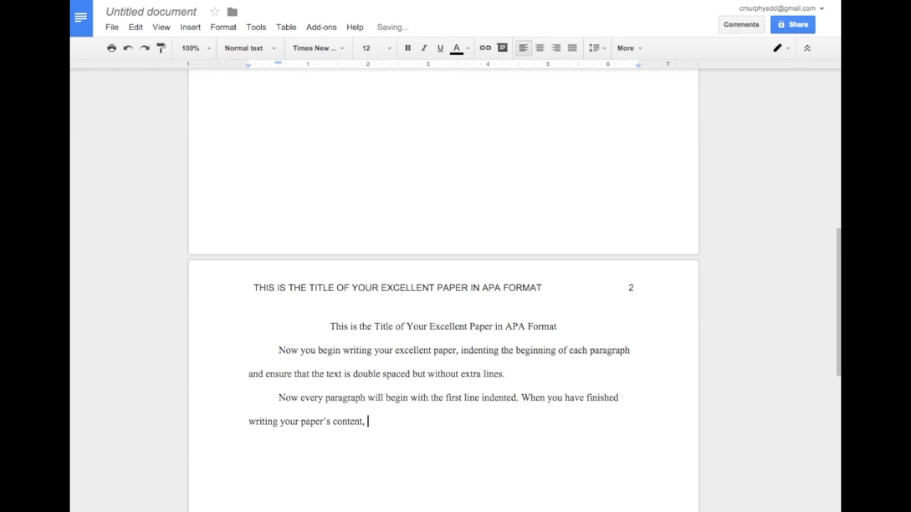
{"action": "type", "text": "it is time to create the Ref"}
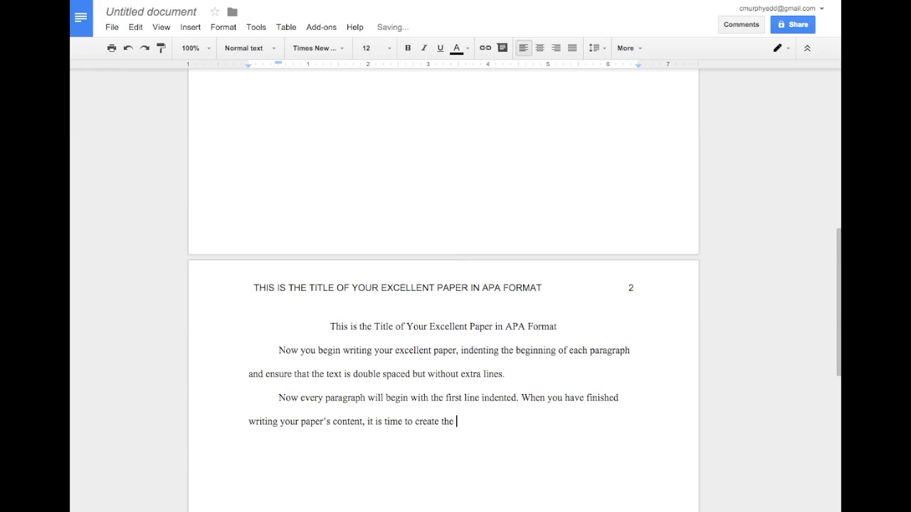
{"action": "type", "text": "erences page."}
Insert a page break after the second paragraph and add a centred "References" heading on the new page, followed by a new line
{"action": "key", "text": "Return"}
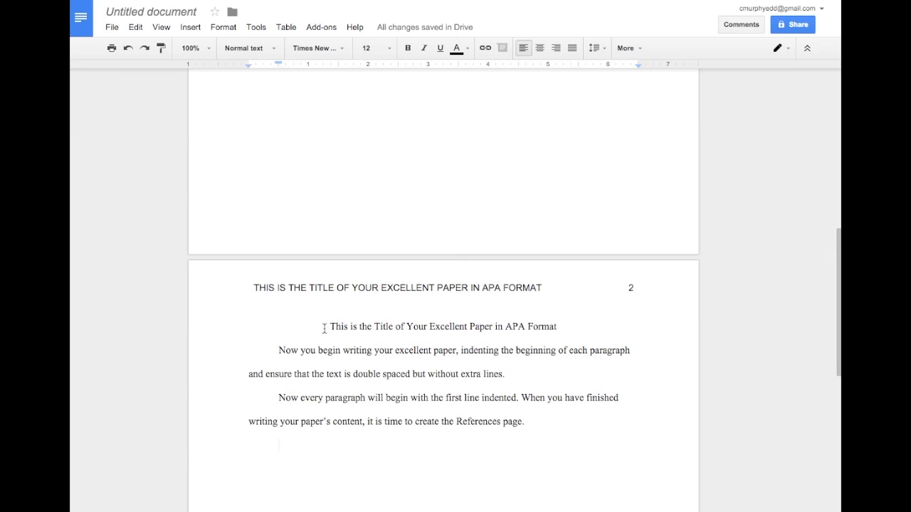
{"action": "left_click", "coordinate": [194, 32]}
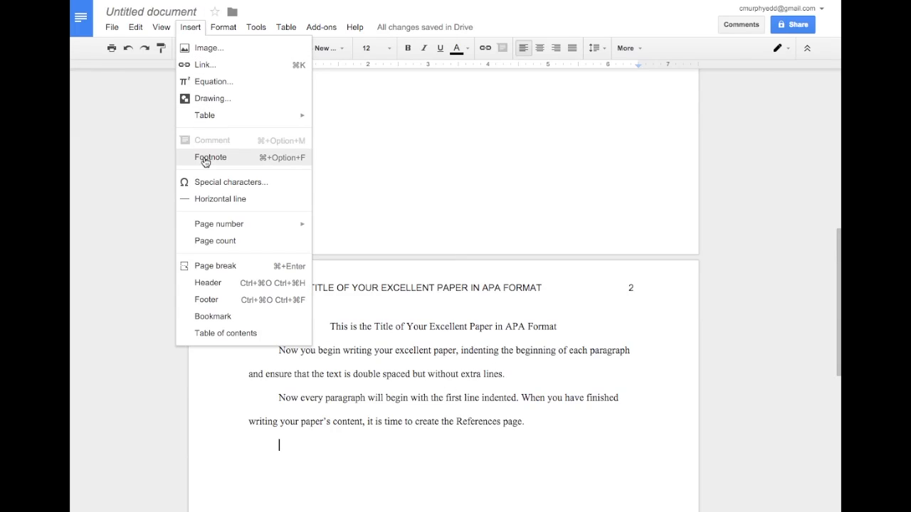
{"action": "left_click", "coordinate": [221, 266]}
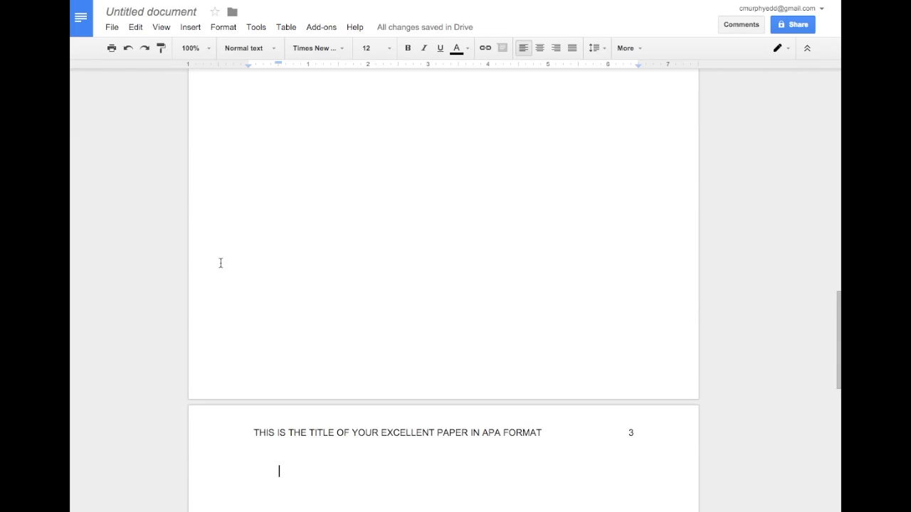
{"action": "type", "text": "References"}
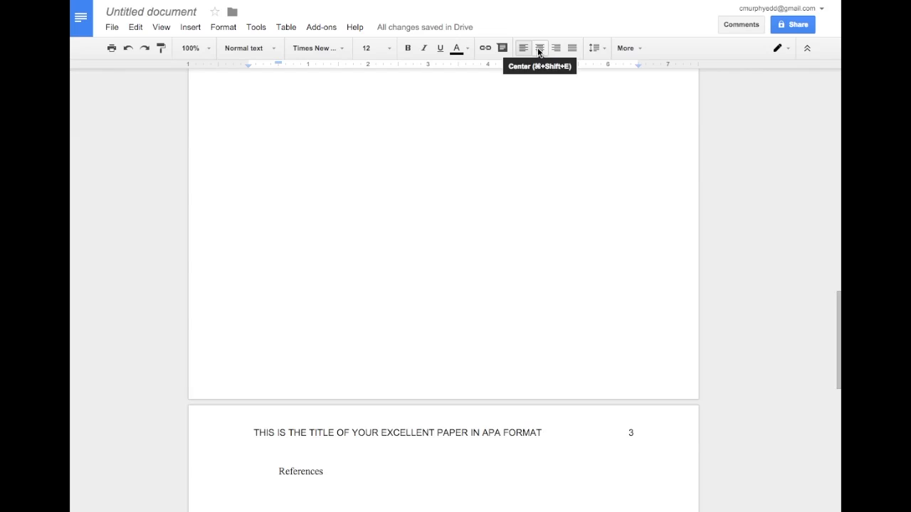
{"action": "left_click", "coordinate": [539, 50]}
{"action": "key", "text": "Return"}
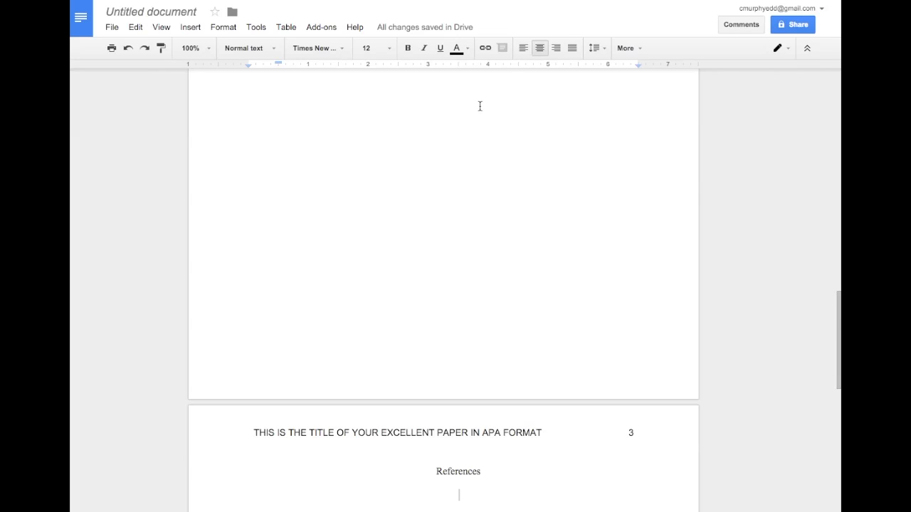
Remove the first-line indent from the "References" heading so it is centred between the page margins
{"action": "scroll", "coordinate": [479, 107], "scroll_direction": "down", "scroll_amount": 3}
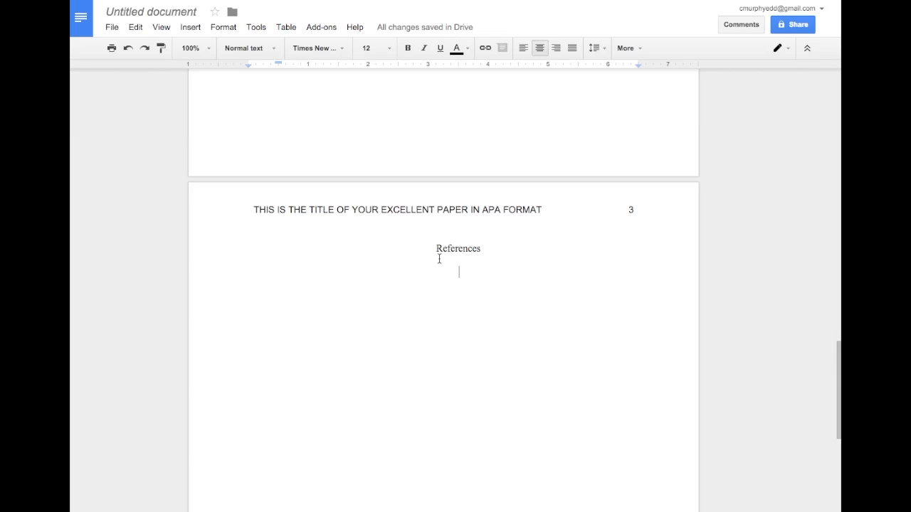
{"action": "left_click", "coordinate": [435, 246]}
{"action": "left_click_drag", "start_coordinate": [278, 63], "coordinate": [248, 63]}
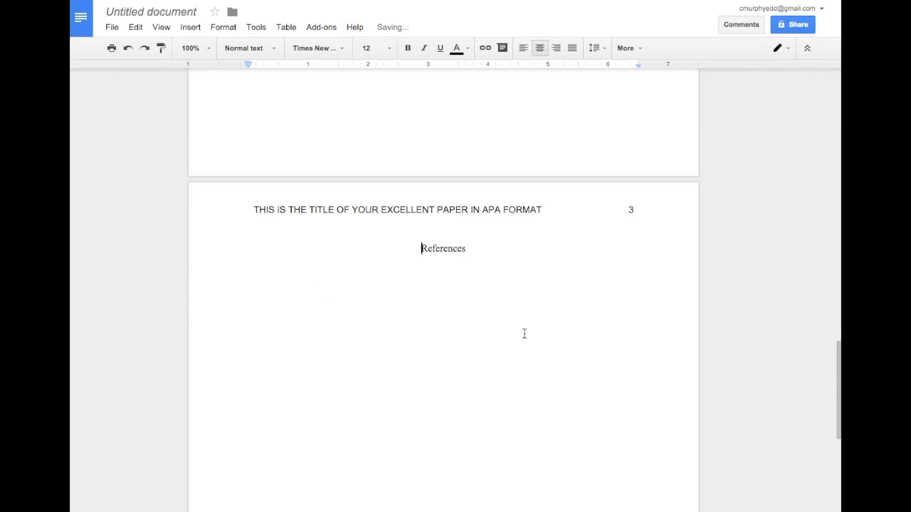
Left-align the line below the "References" heading and give it a 0.5-inch hanging indent with the first line at the margin
{"action": "key", "text": "End"}
{"action": "key", "text": "Return"}
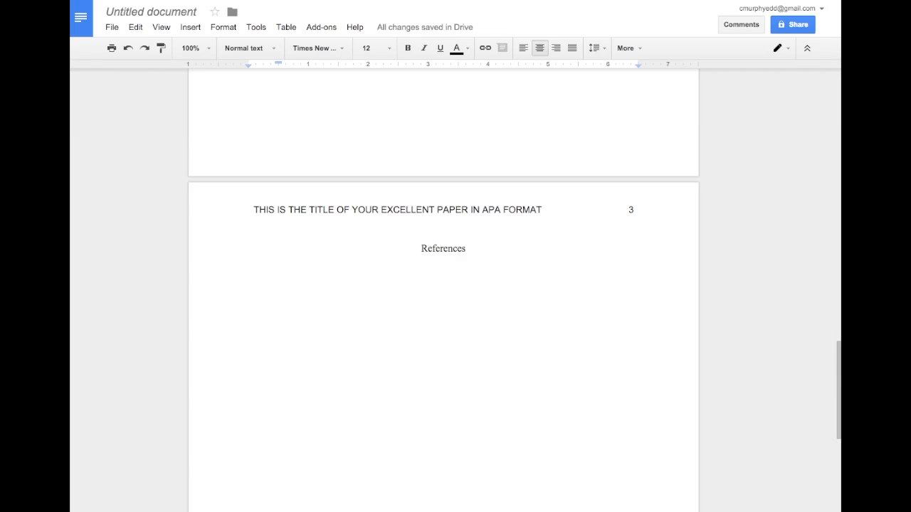
{"action": "left_click", "coordinate": [523, 49]}
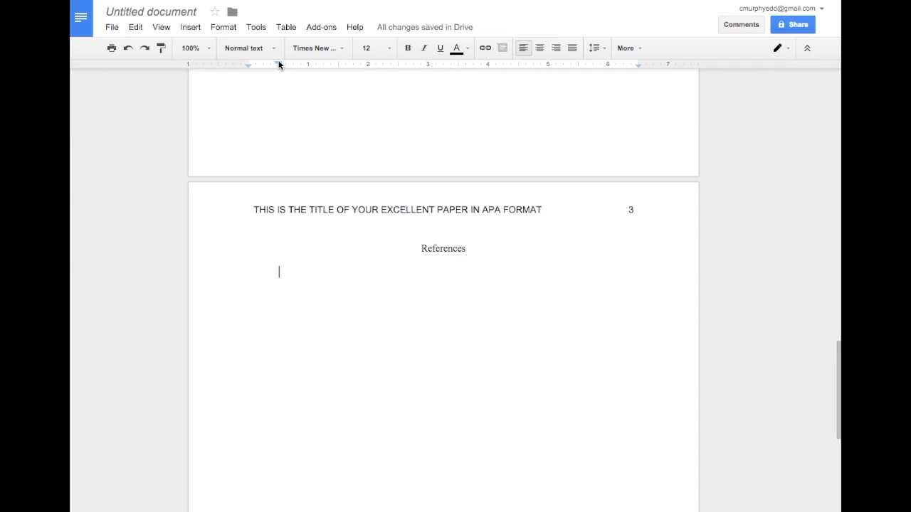
{"action": "left_click_drag", "start_coordinate": [278, 64], "coordinate": [250, 66]}
{"action": "left_click_drag", "start_coordinate": [248, 64], "coordinate": [279, 66]}
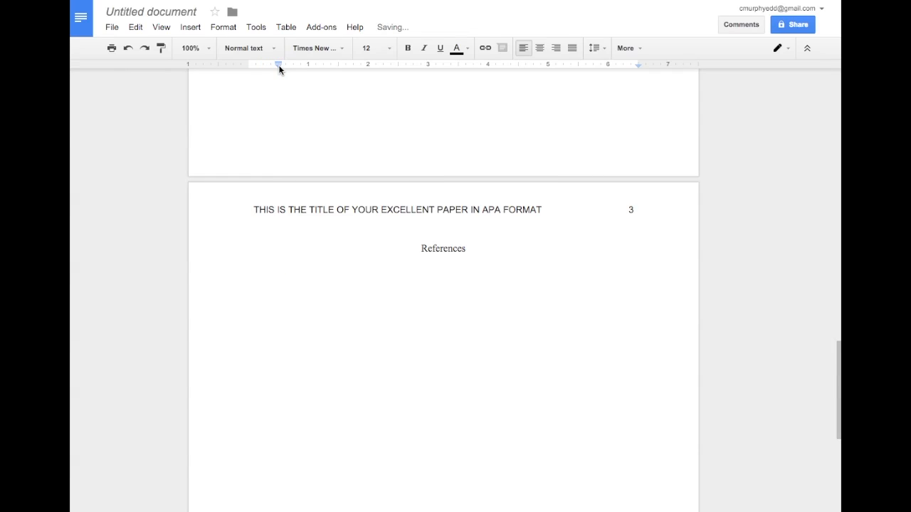
{"action": "left_click_drag", "start_coordinate": [278, 65], "coordinate": [248, 64]}
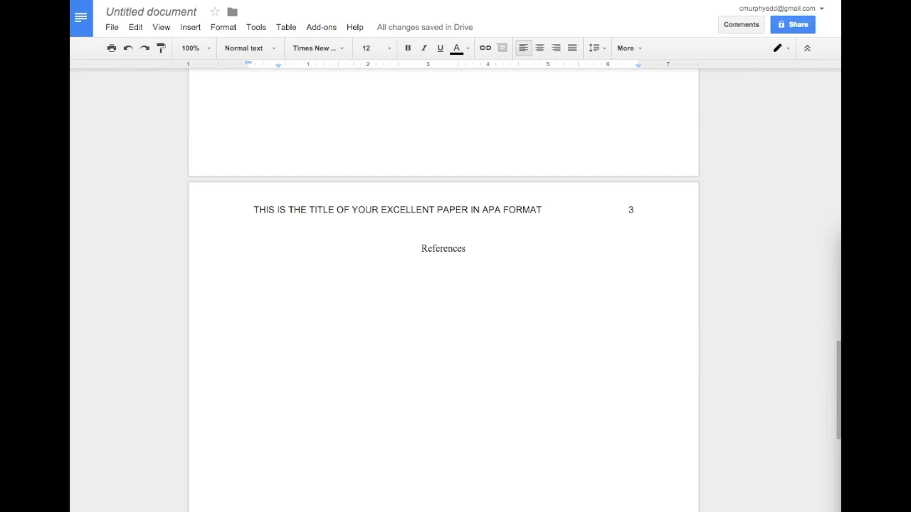
Enter a sample reference under the "References" heading, starting "Author, A. A., & Author, B. B. (Date of publication or copyright). Title of the article in normal case."
{"action": "type", "text": "Author, A. A., & Author, B. B. (Date of publication or copyright). Title of the article in normal case. Title of the Online Source or Institution in Italics. Retrieved from http://the.entire.URL.to.click.and.reach.the.reference.article"}
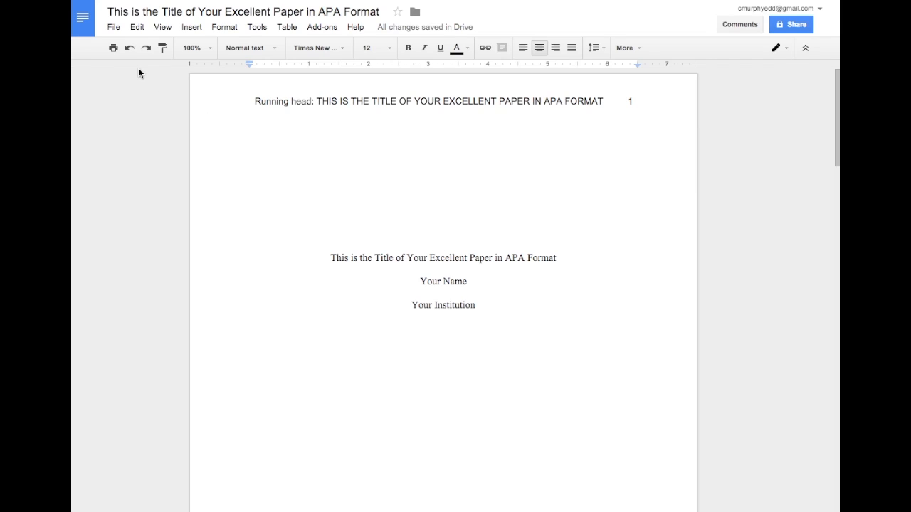
Download the paper as a Microsoft Word (.docx) file named "ExcellentDoc" to the Downloads folder
{"action": "left_click", "coordinate": [114, 28]}
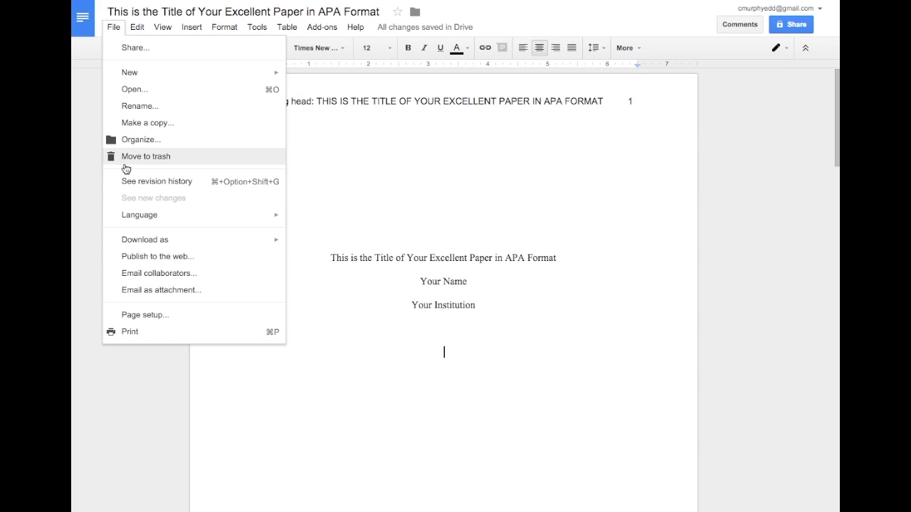
{"action": "mouse_move", "coordinate": [138, 244]}
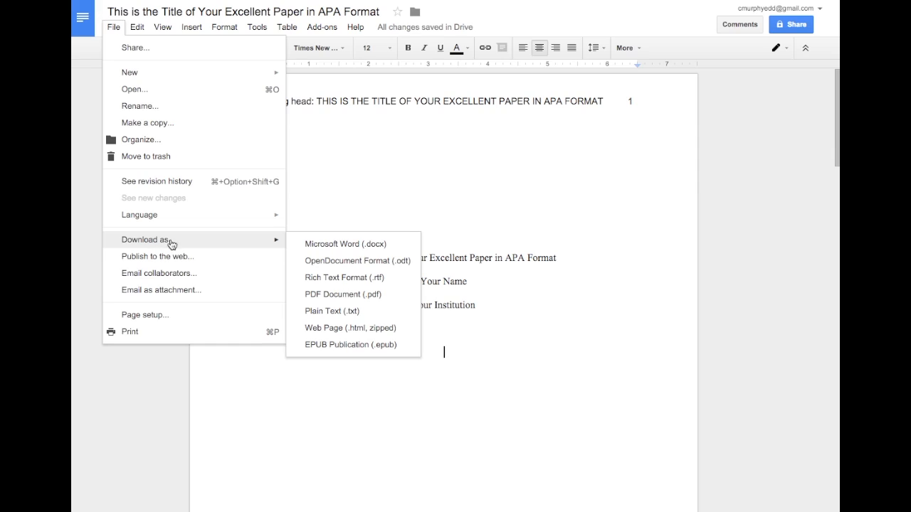
{"action": "left_click", "coordinate": [325, 245]}
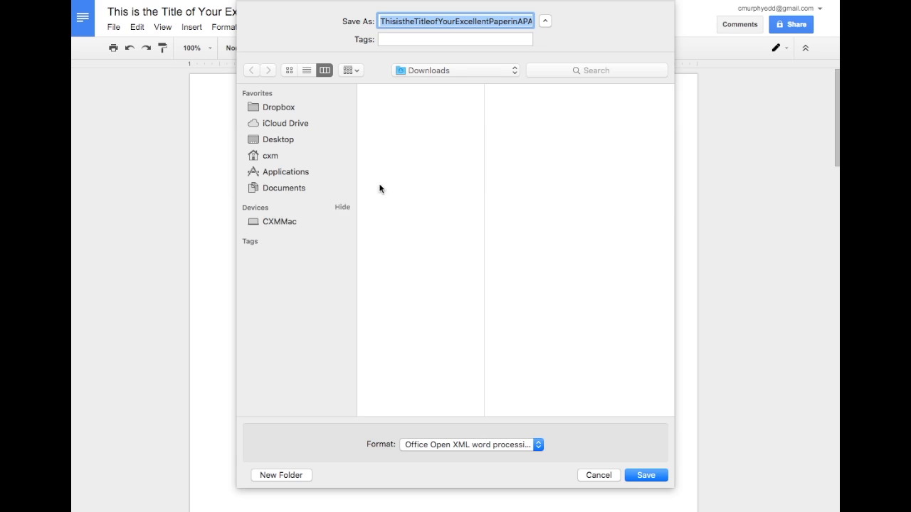
{"action": "type", "text": "Excellent"}
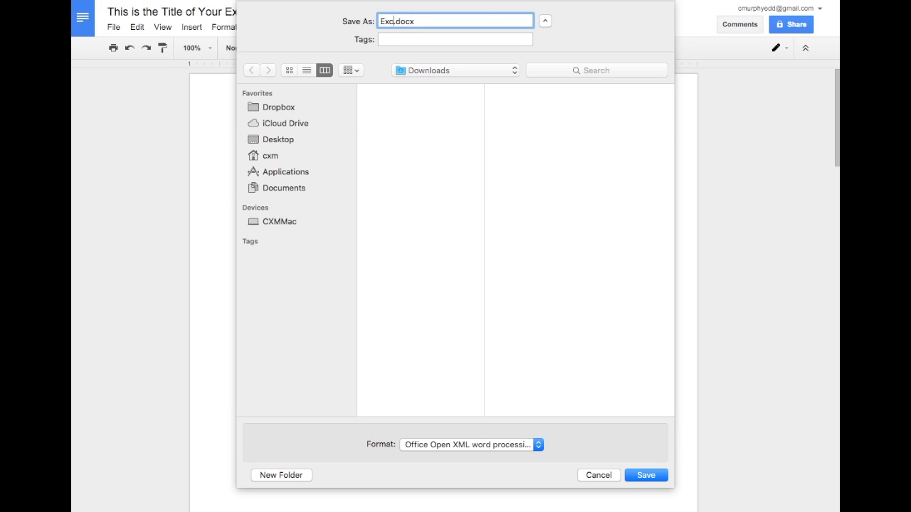
{"action": "type", "text": "Doc"}
{"action": "left_click", "coordinate": [645, 475]}
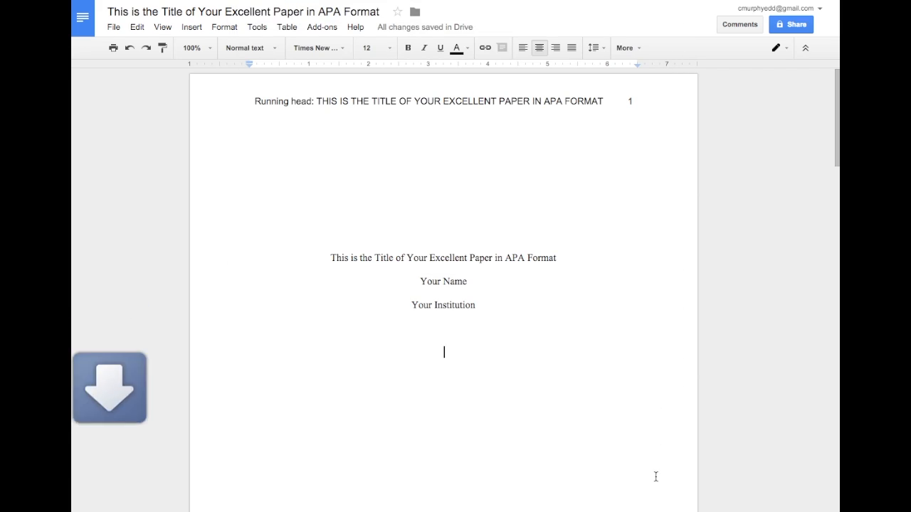